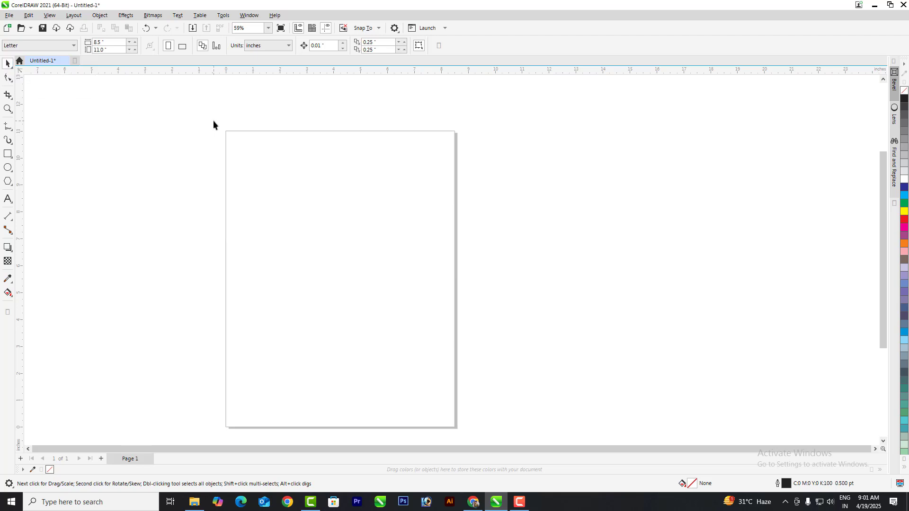
Step: Look through the Ellipse tool's drawing modes without drawing anything
key(F7)
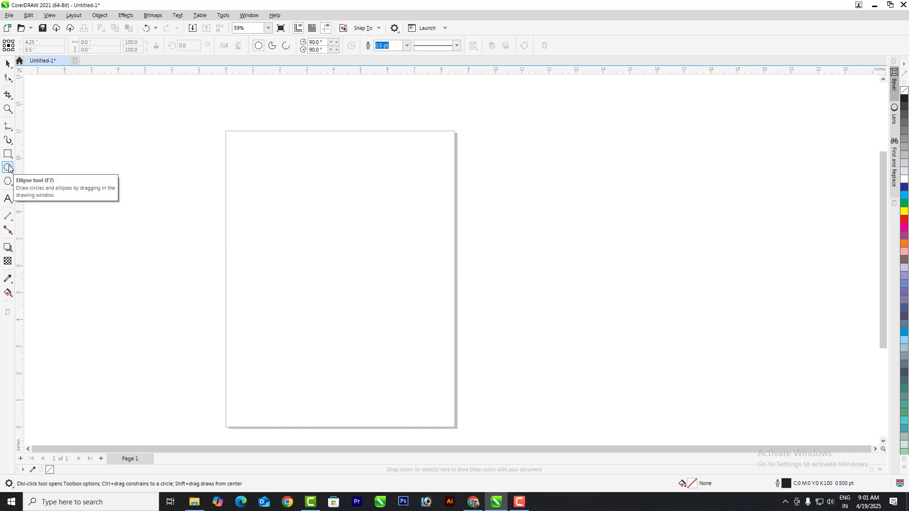
click(9, 168)
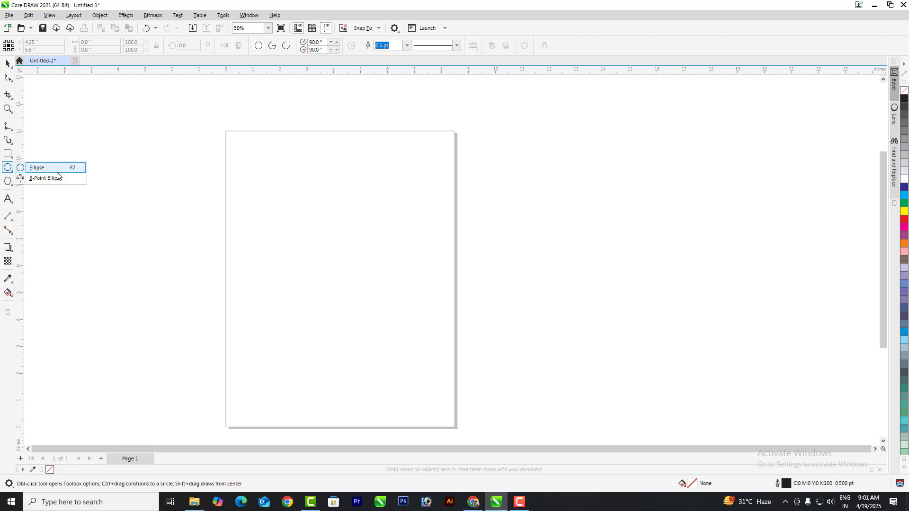
mouse_move(8, 155)
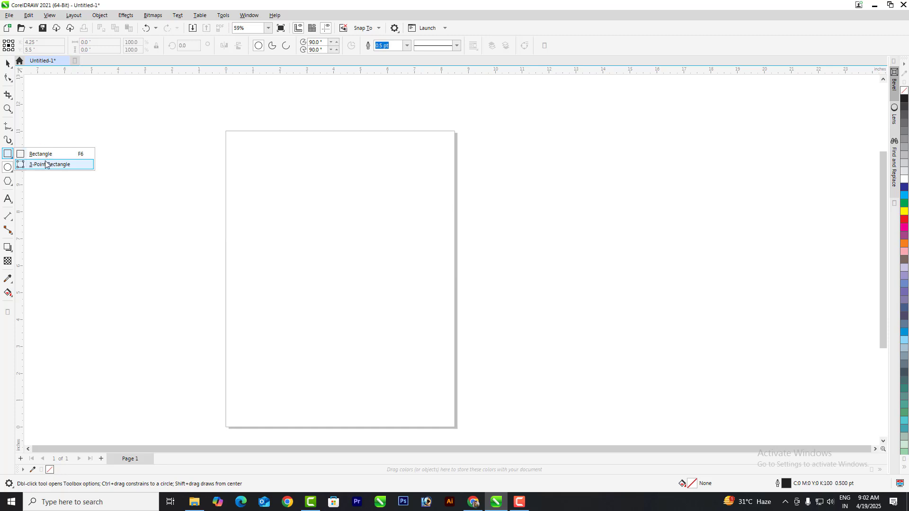
click(10, 170)
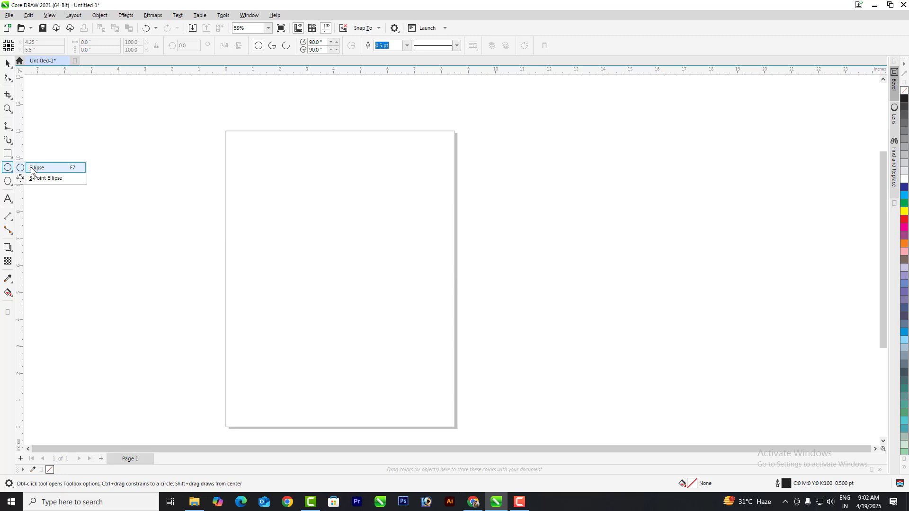
click(7, 64)
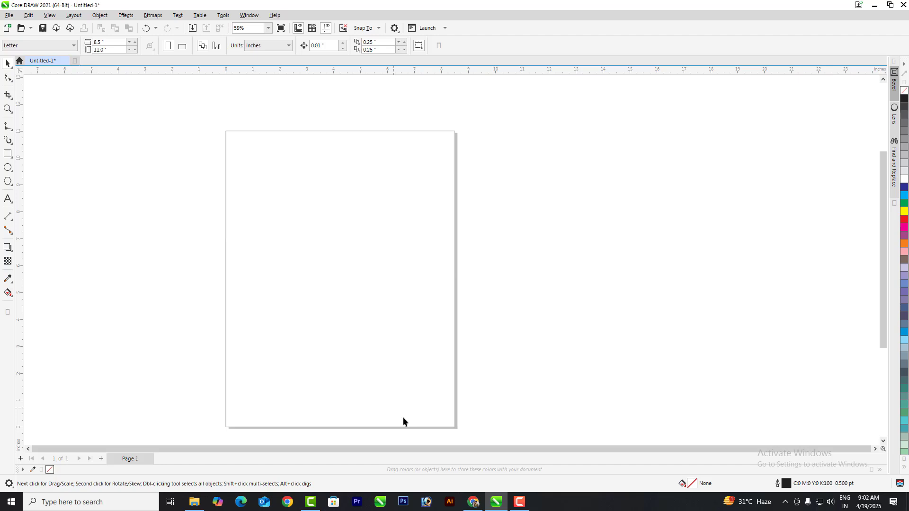
Step: Check the channel's notification options in the web browser, then return to CorelDRAW
click(471, 505)
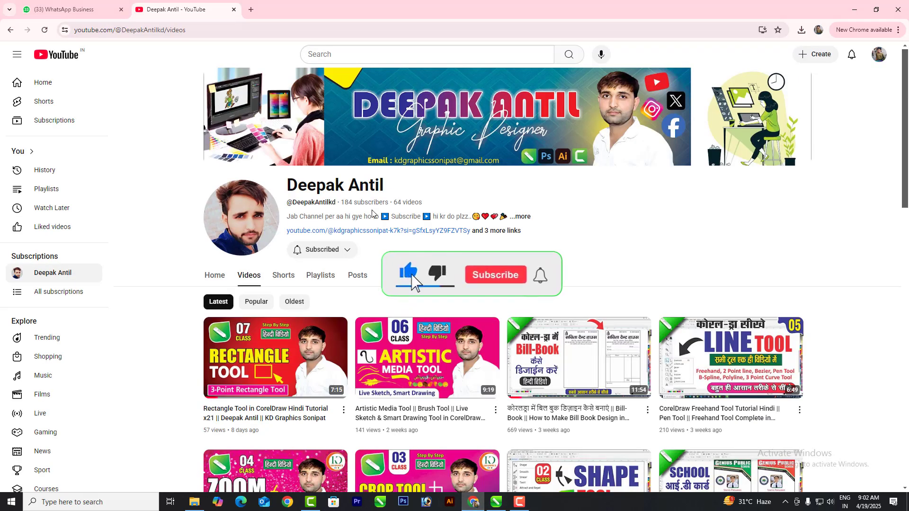
click(339, 256)
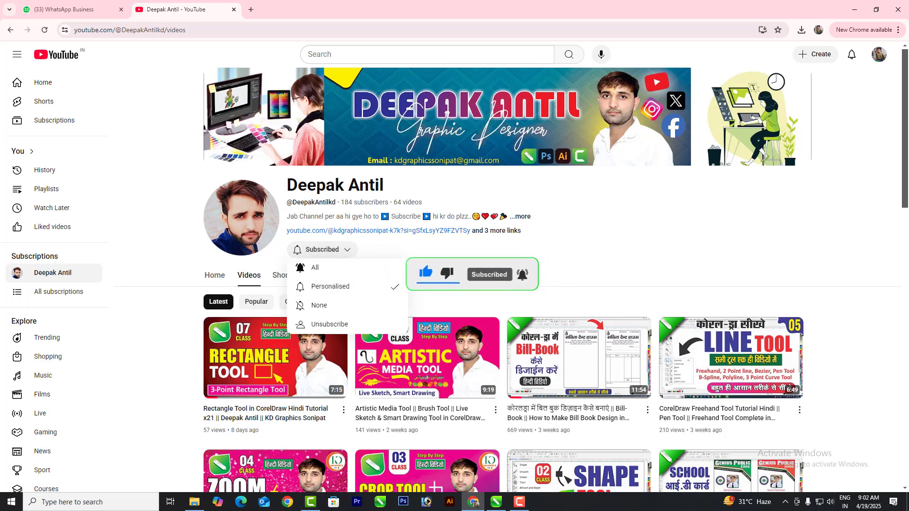
click(170, 320)
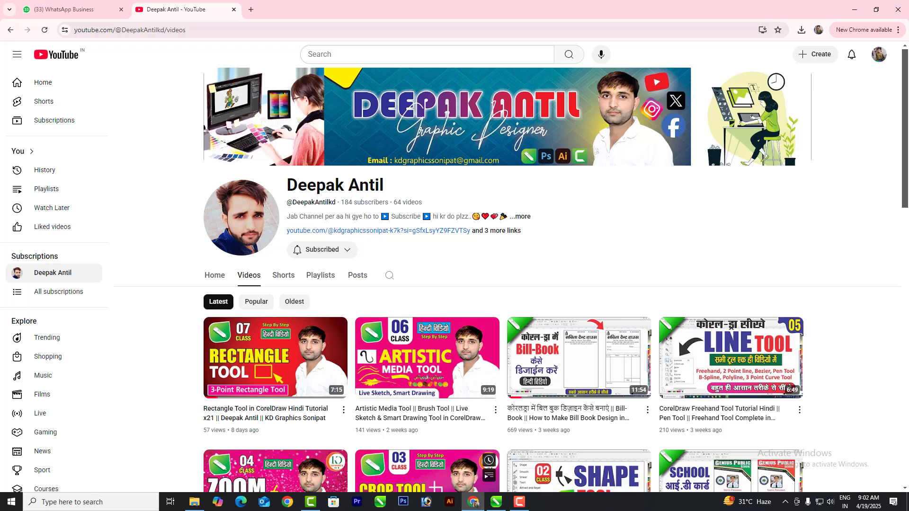
mouse_move(492, 506)
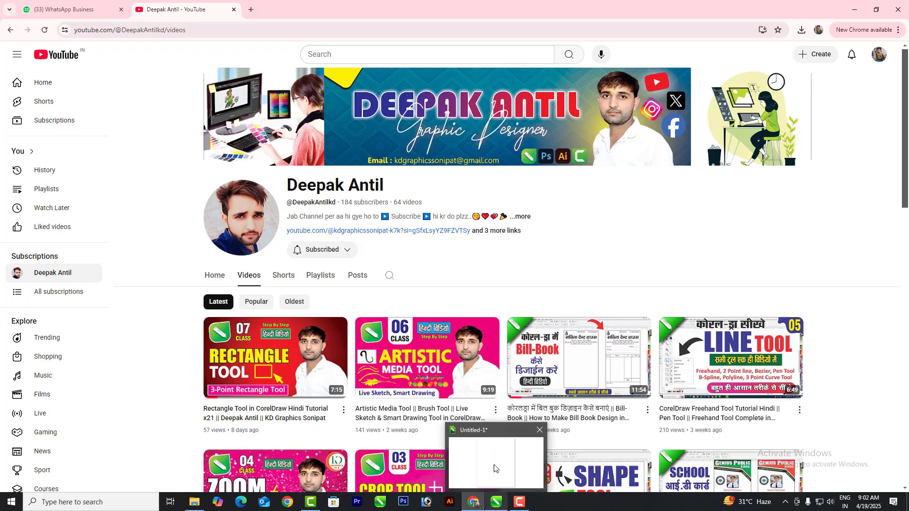
click(494, 468)
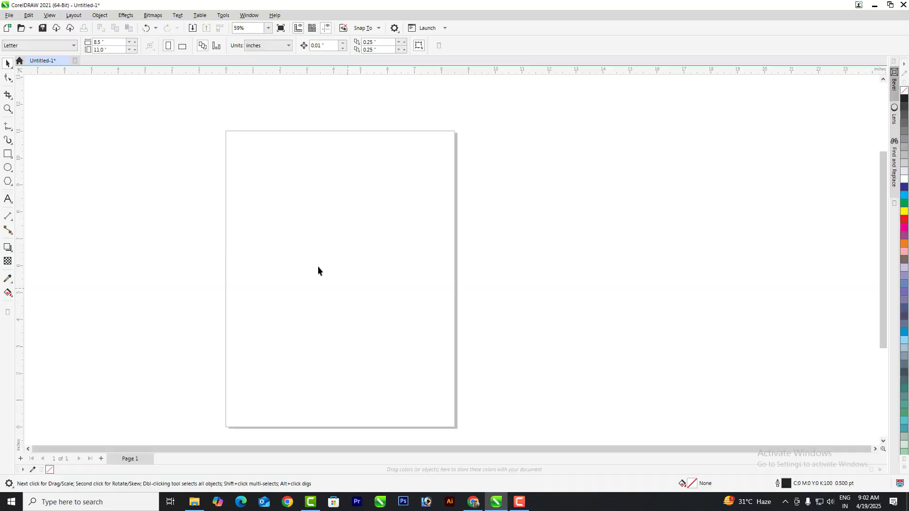
Step: Draw a circle on the upper page and move it off the page to the right
click(7, 167)
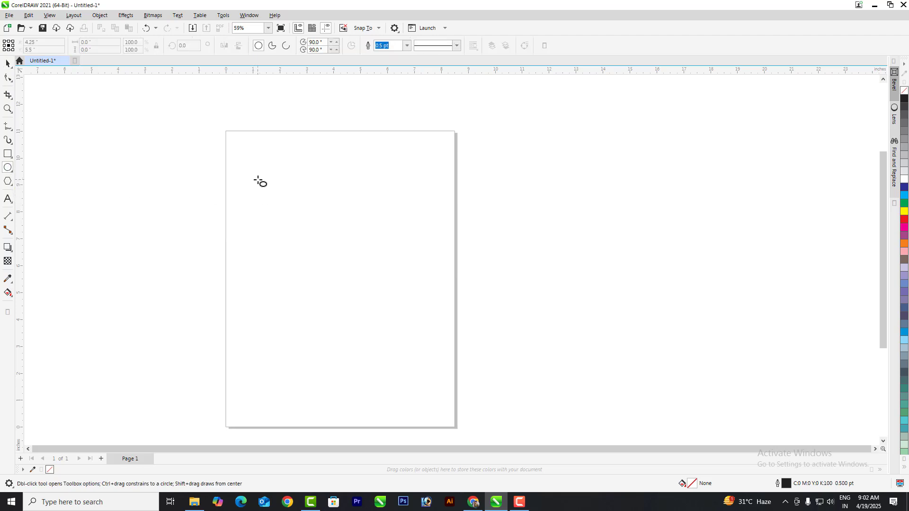
drag(258, 180, 362, 322)
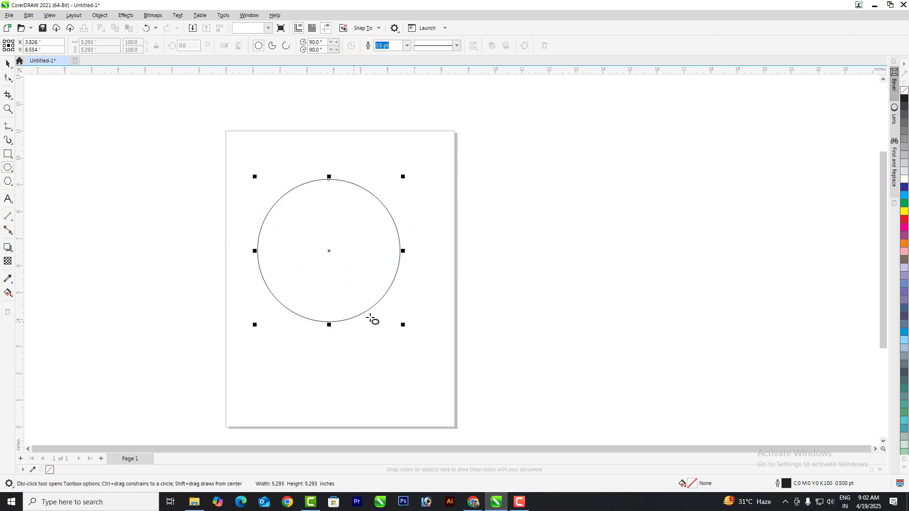
click(8, 63)
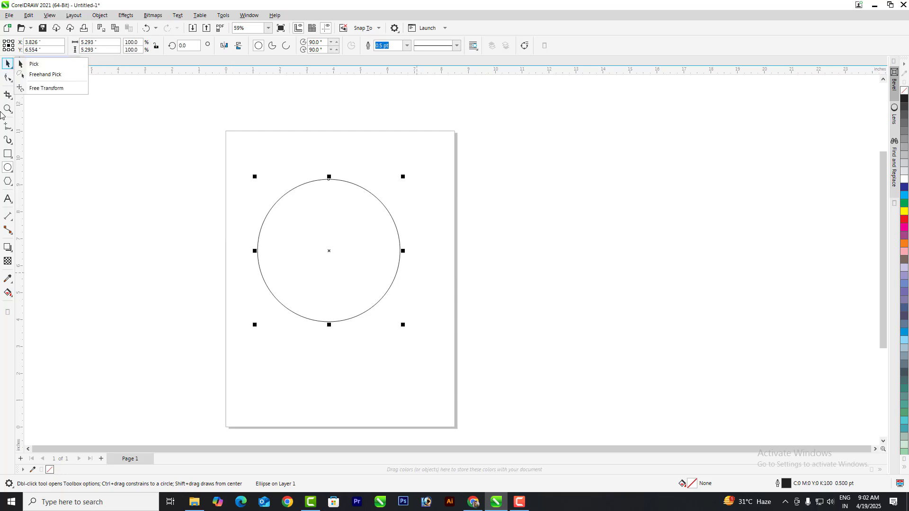
scroll(403, 232, down, 1)
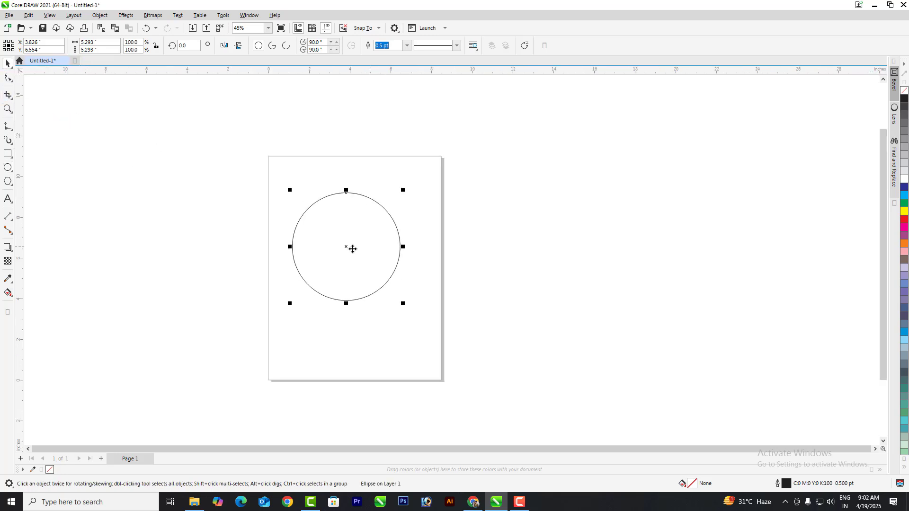
drag(352, 249, 614, 251)
click(237, 205)
Step: Draw a page-sized yellow rectangle and bring the circle in front over its top-right corner
key(F6)
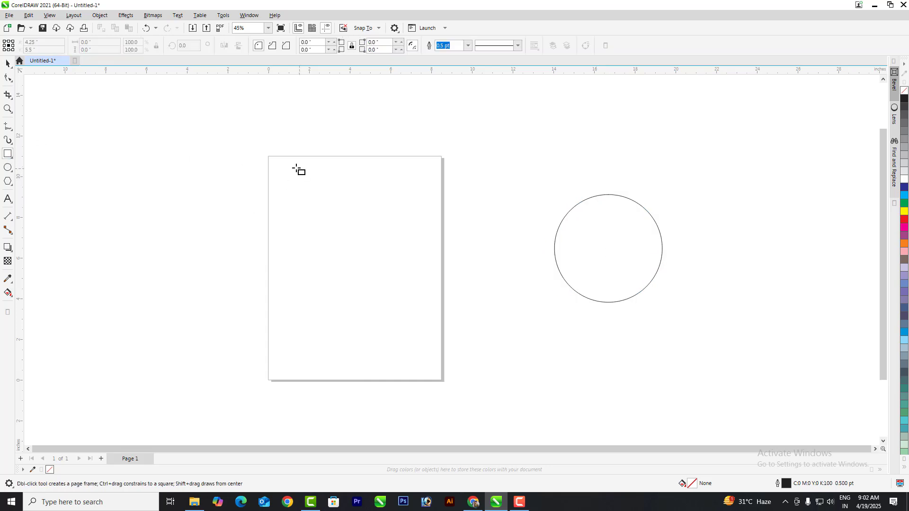
drag(269, 158, 443, 382)
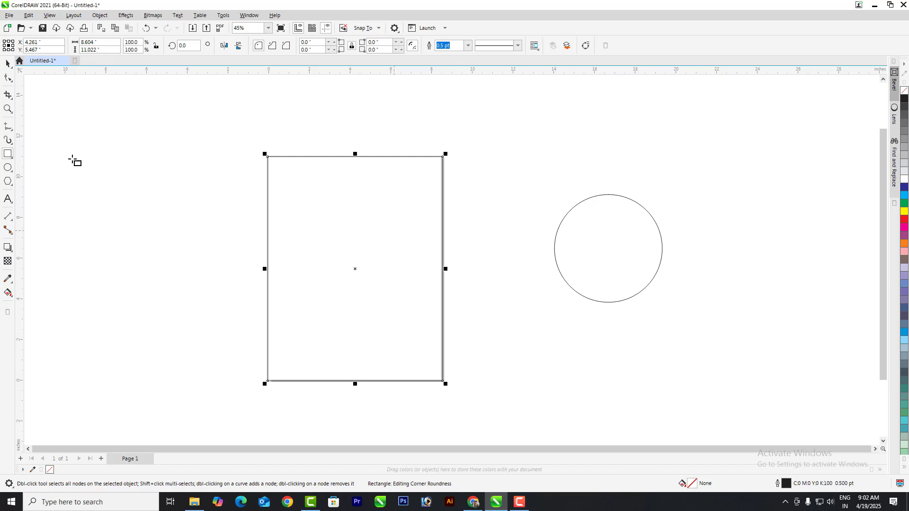
click(8, 63)
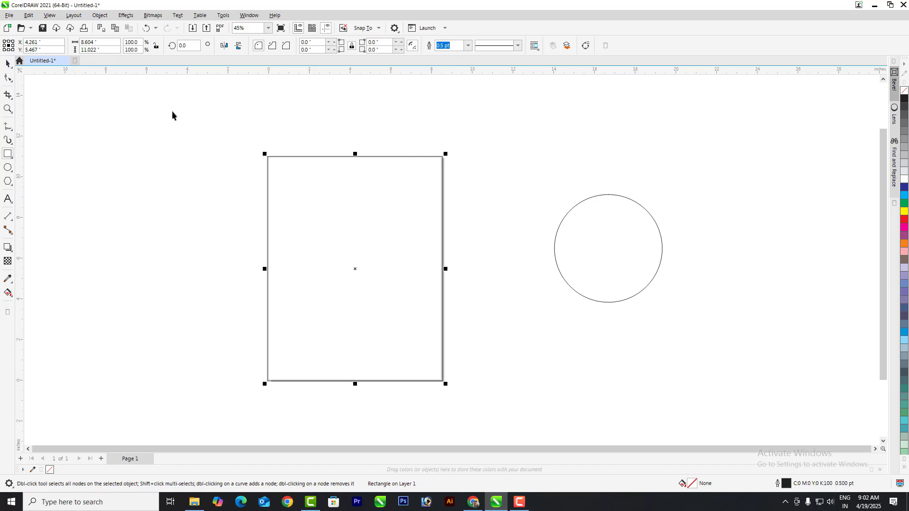
click(904, 212)
drag(618, 249, 433, 181)
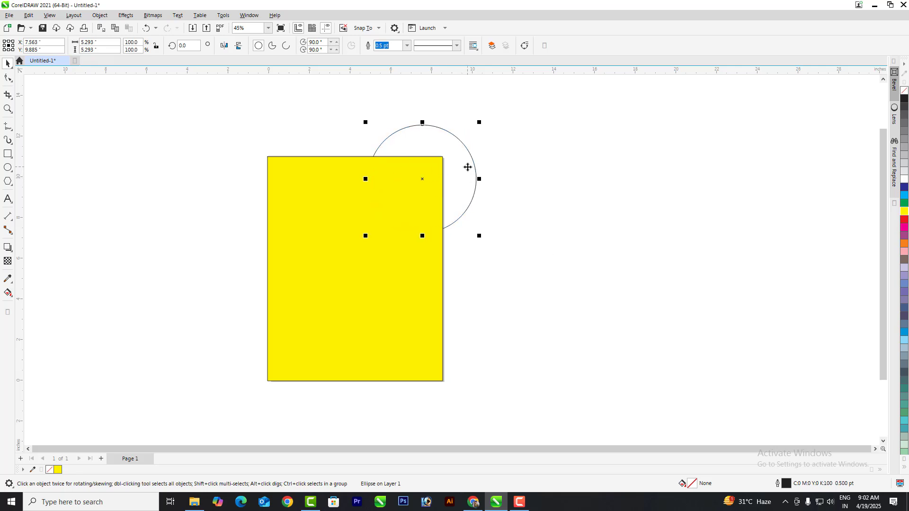
key(shift+Page_Up)
Step: Try a Smart Fill on the circle-rectangle overlap, then undo it
click(10, 294)
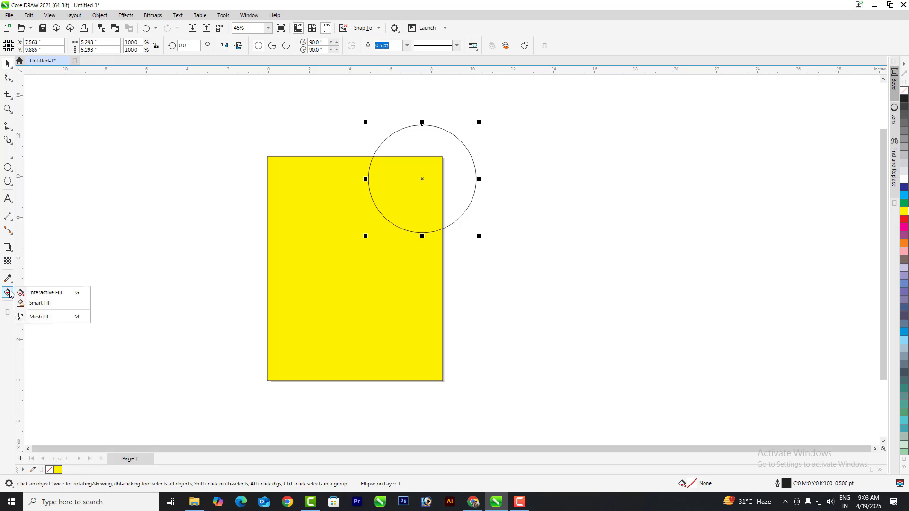
click(29, 303)
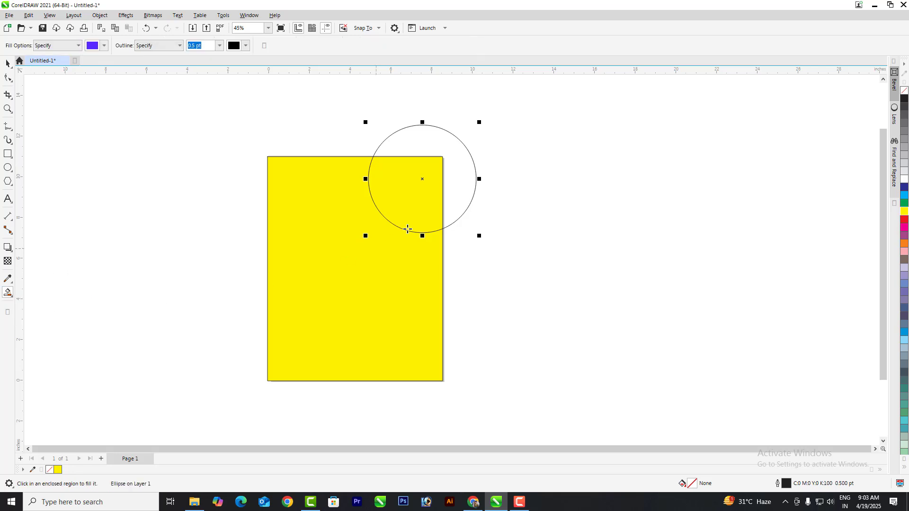
click(403, 192)
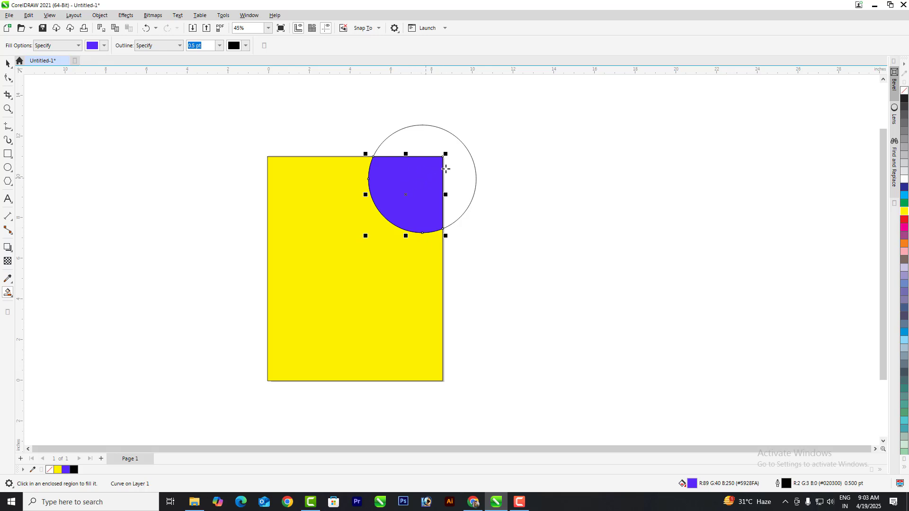
click(8, 63)
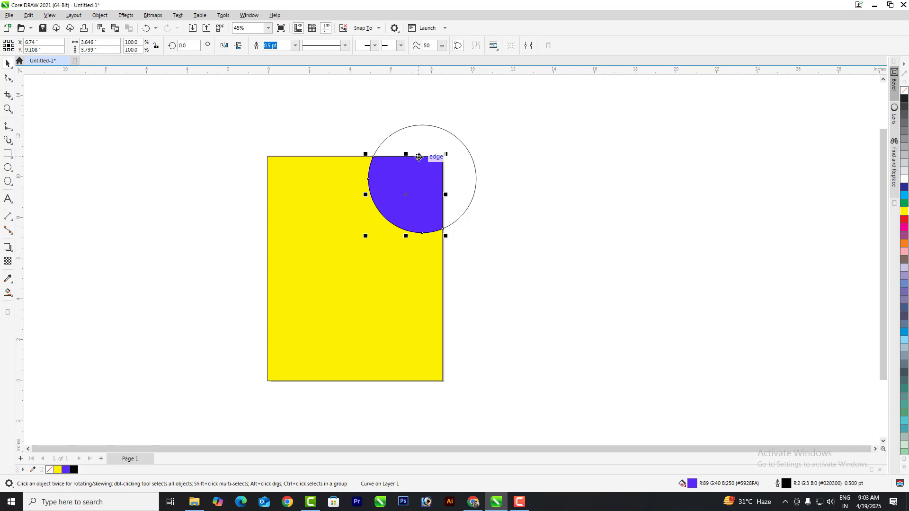
key(ctrl+z)
click(558, 194)
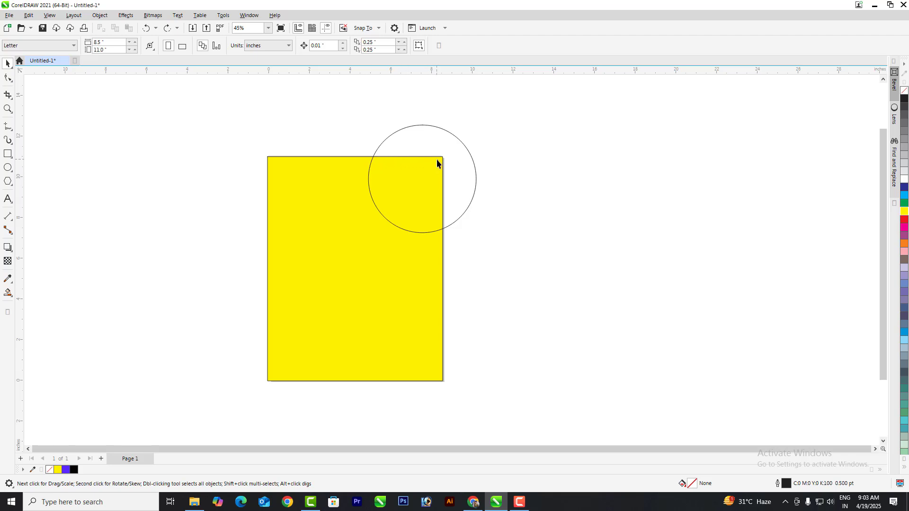
Step: Smart Fill the overlap again, undoing an accidental fill of the rest of the circle
click(9, 293)
click(39, 303)
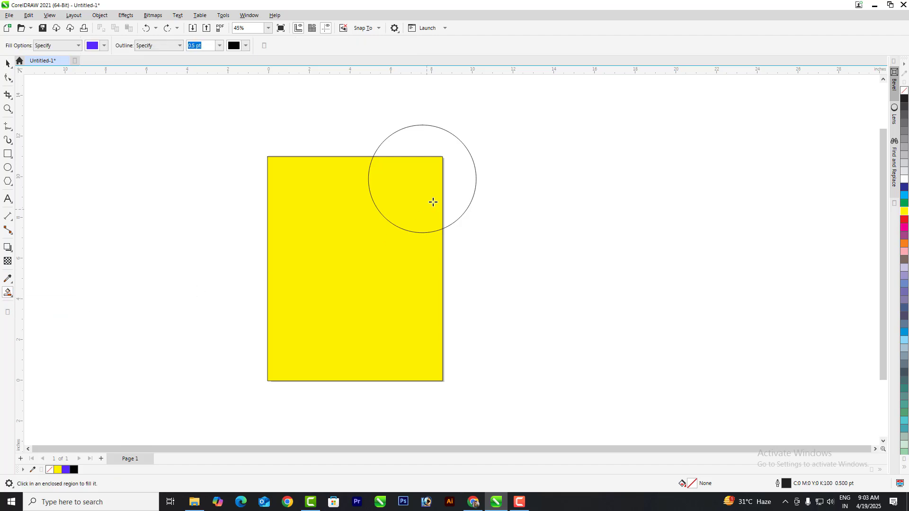
click(418, 179)
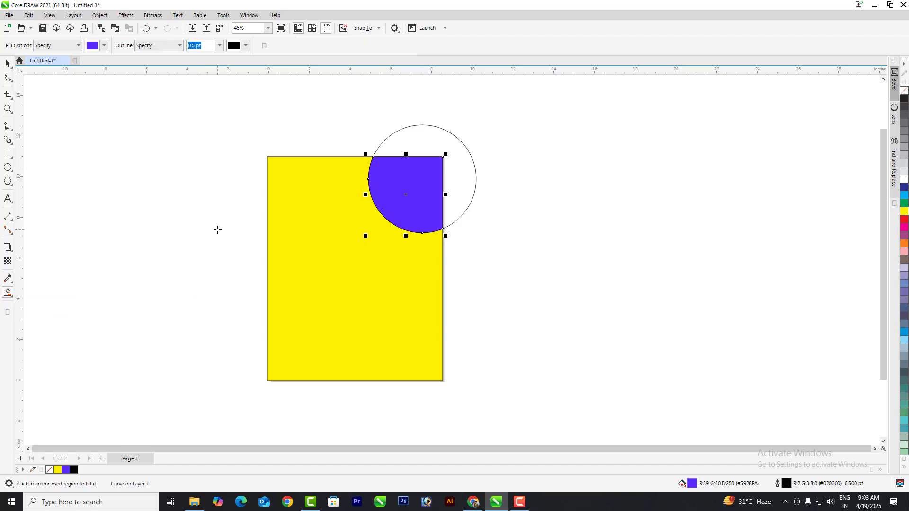
click(460, 164)
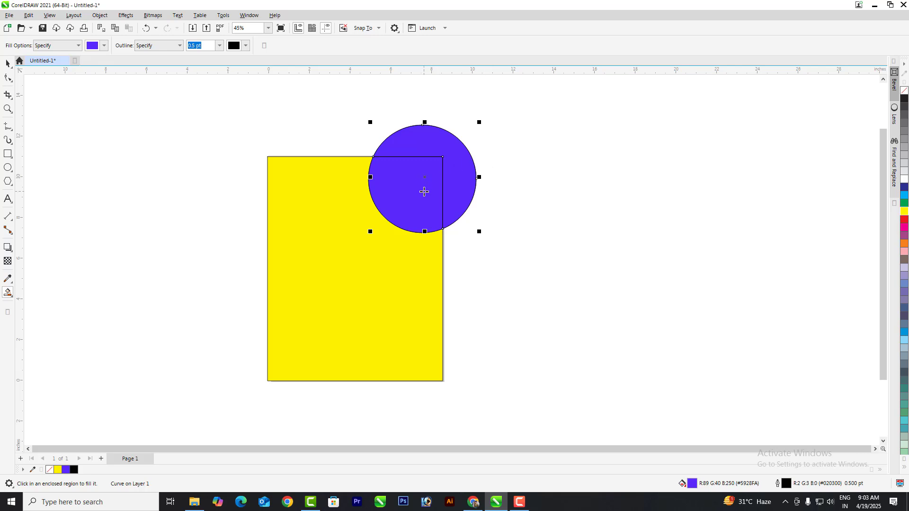
key(ctrl+z)
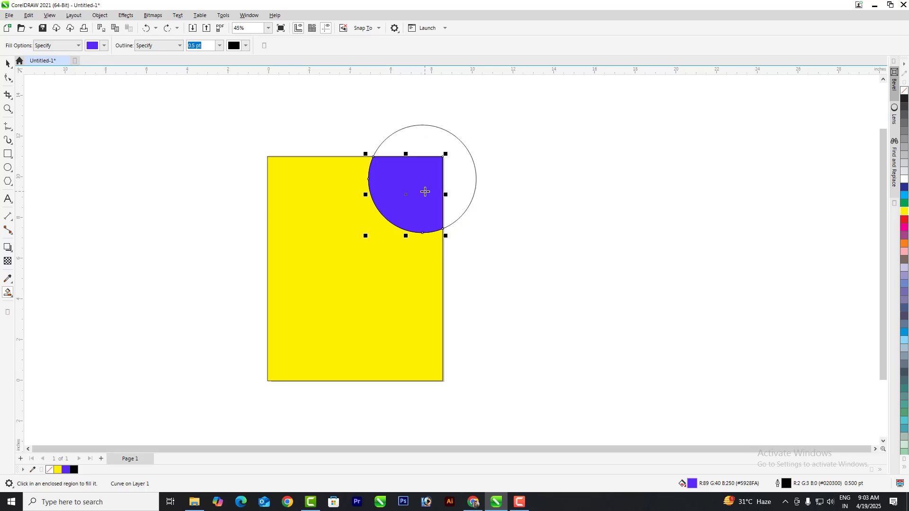
Step: Move the empty circle to the right and recolour the quarter-circle piece red
click(7, 62)
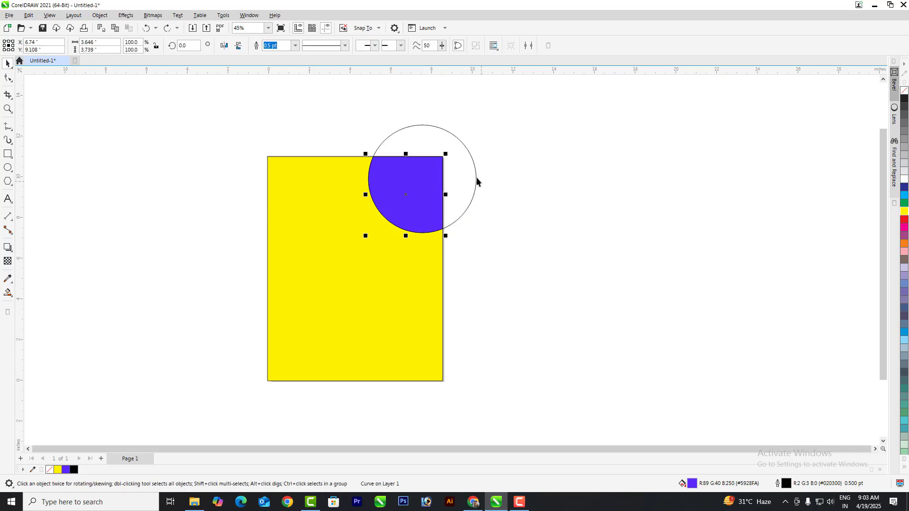
drag(475, 179, 637, 197)
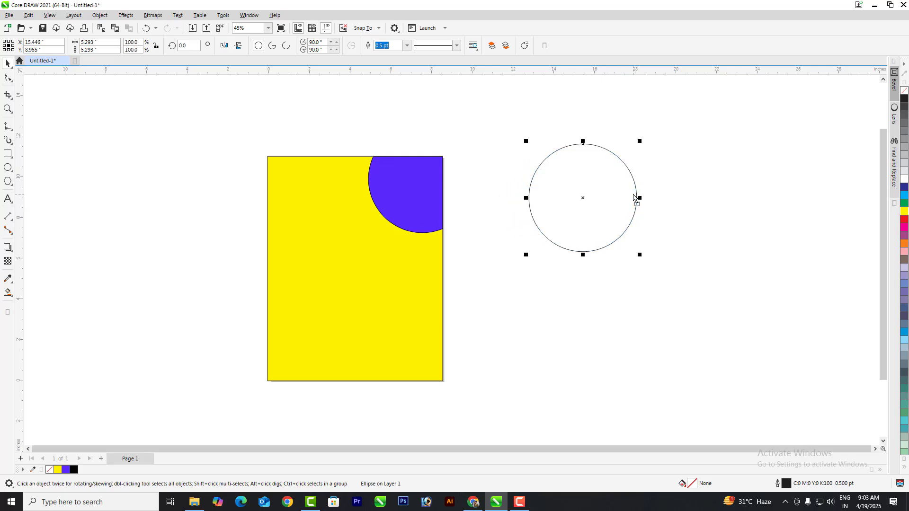
click(400, 187)
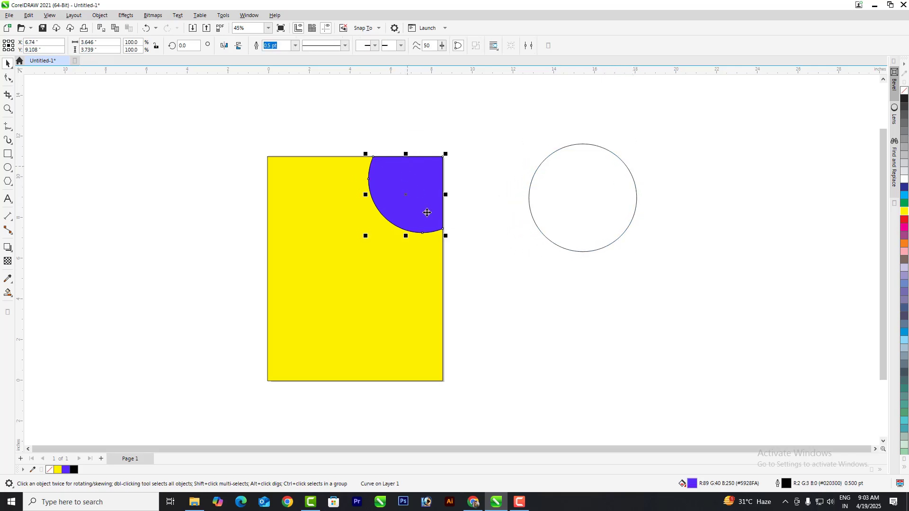
click(904, 191)
click(904, 219)
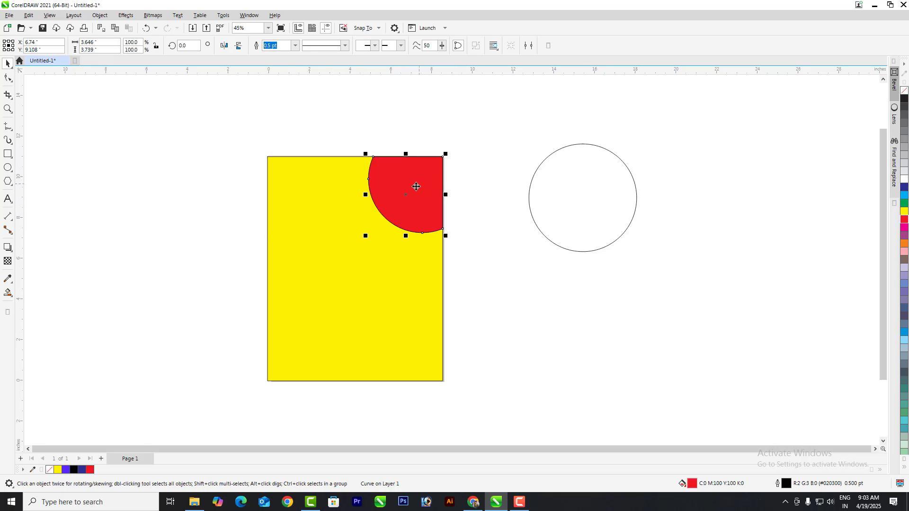
Step: Move the circle over the rectangle's bottom edge and Smart Fill the overlap dark blue
scroll(381, 169, down, 1)
drag(566, 215, 444, 340)
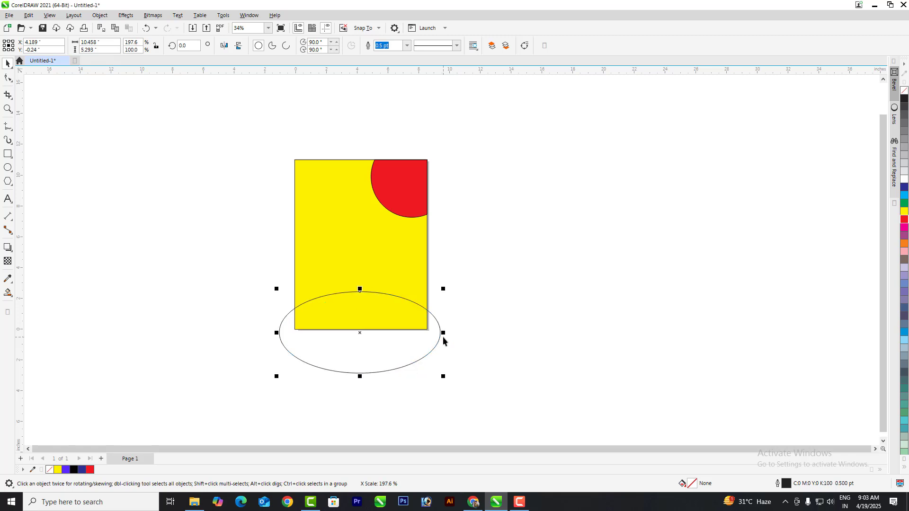
click(10, 294)
click(53, 302)
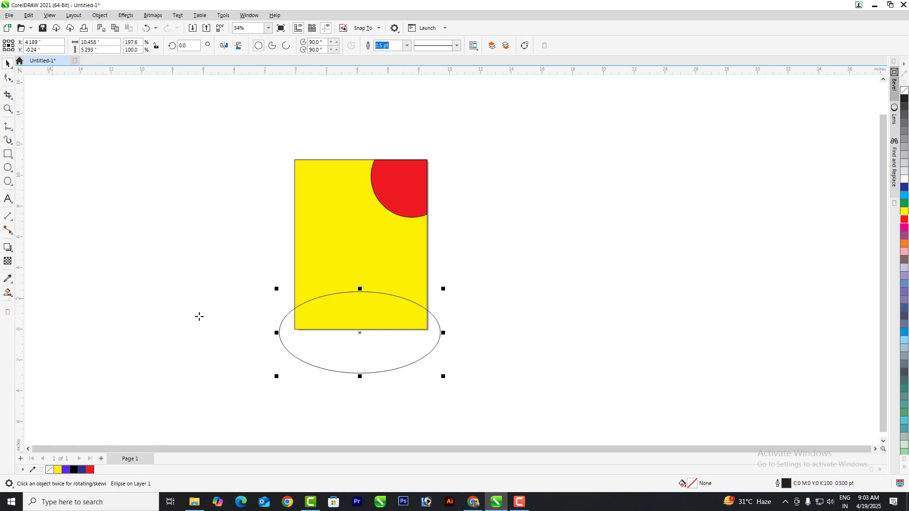
click(345, 314)
click(78, 141)
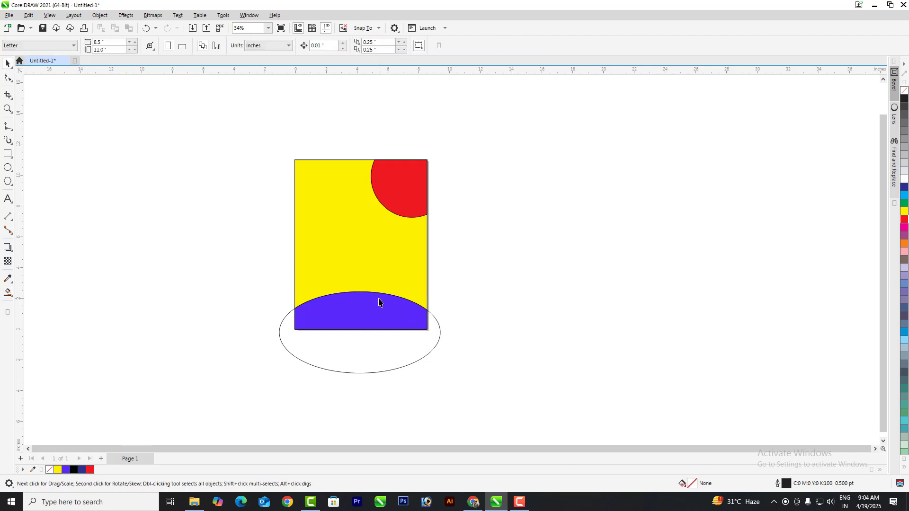
click(378, 301)
click(903, 187)
click(667, 289)
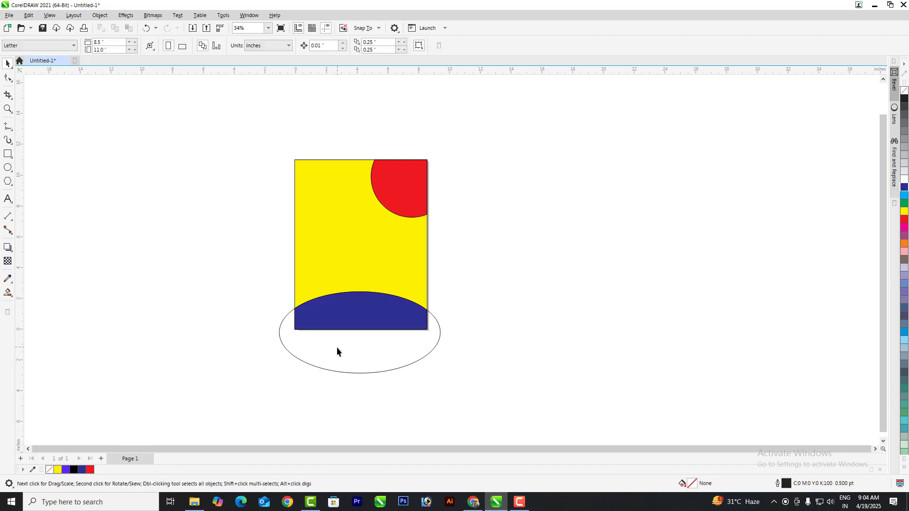
Step: Move the empty ellipse aside, then select and delete every shape
drag(339, 349, 580, 335)
scroll(410, 279, up, 1)
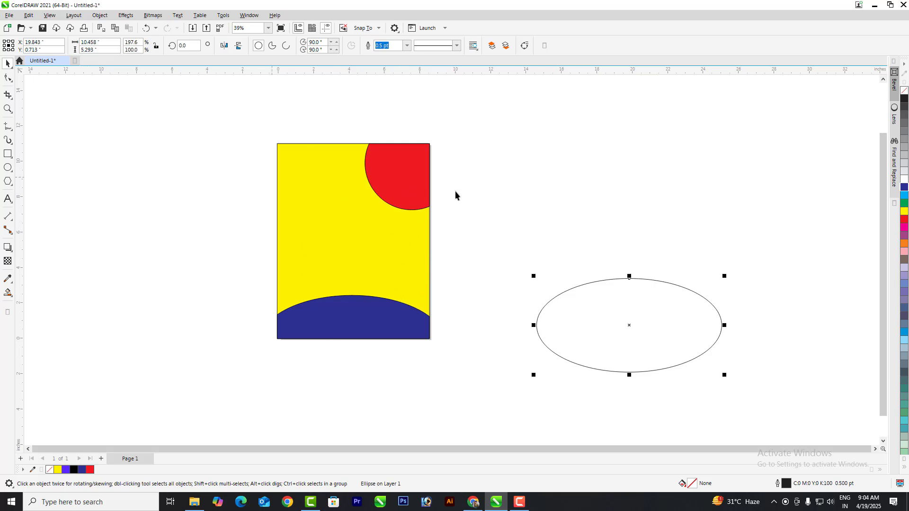
scroll(171, 202, down, 1)
drag(213, 132, 640, 381)
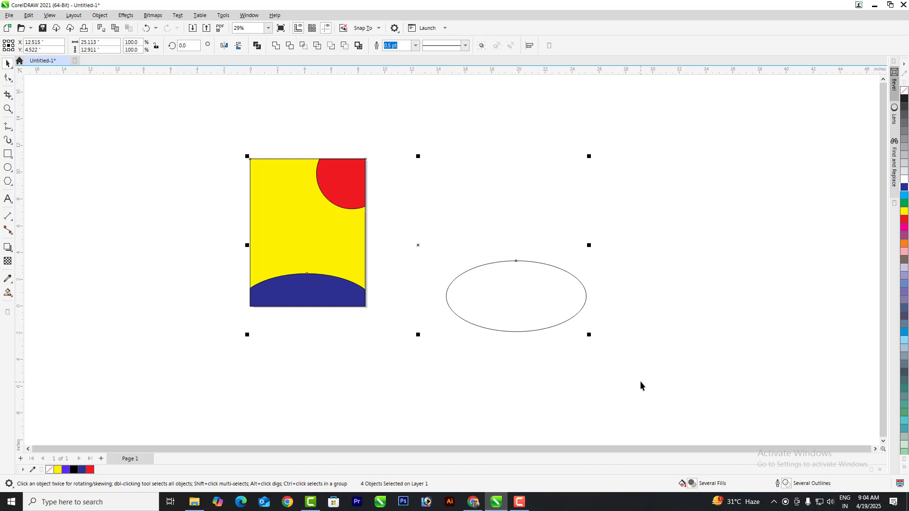
key(Delete)
Step: Draw a circle mid-page, an ellipse beside the page, and a larger circle further right
scroll(316, 171, up, 2)
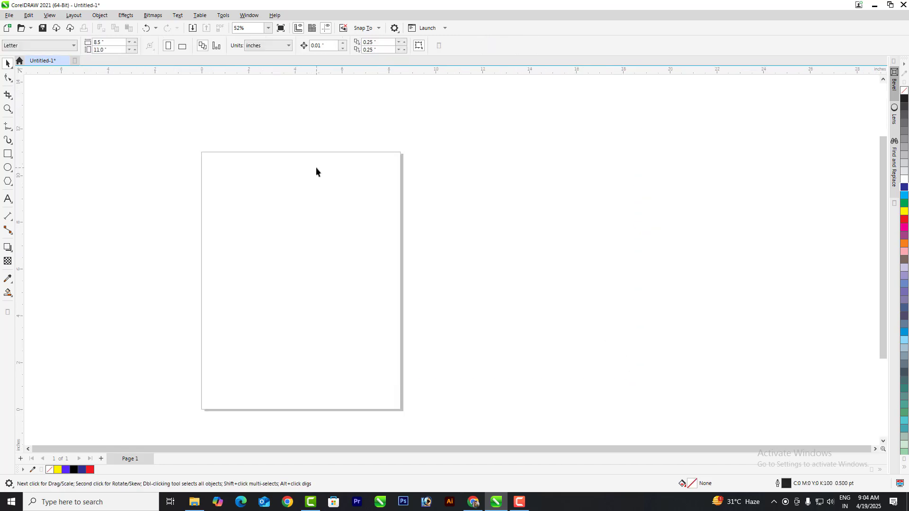
click(8, 168)
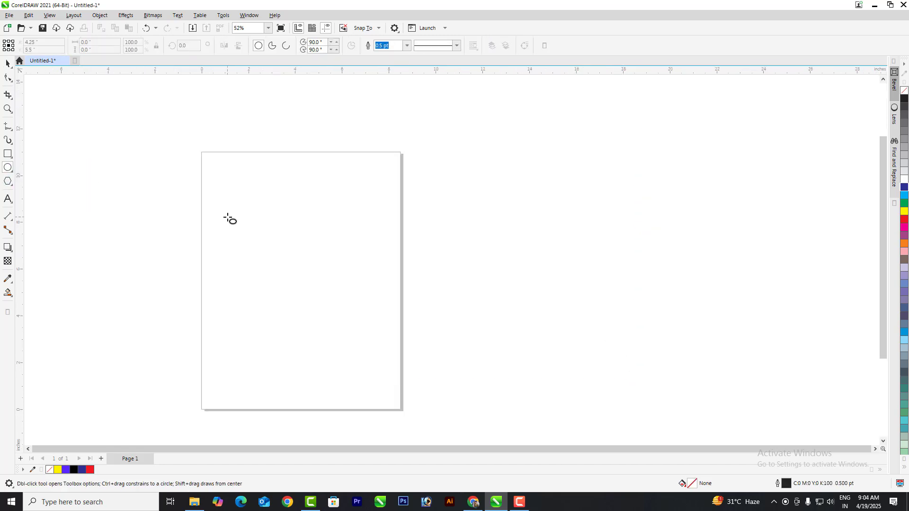
mouse_move(231, 213)
mouse_down()
mouse_move(303, 324)
mouse_move(282, 257)
mouse_move(343, 367)
mouse_move(291, 267)
mouse_move(325, 334)
mouse_move(294, 287)
mouse_move(319, 352)
mouse_move(292, 268)
mouse_move(325, 363)
mouse_move(285, 257)
mouse_move(331, 364)
mouse_move(296, 267)
mouse_move(322, 348)
mouse_up()
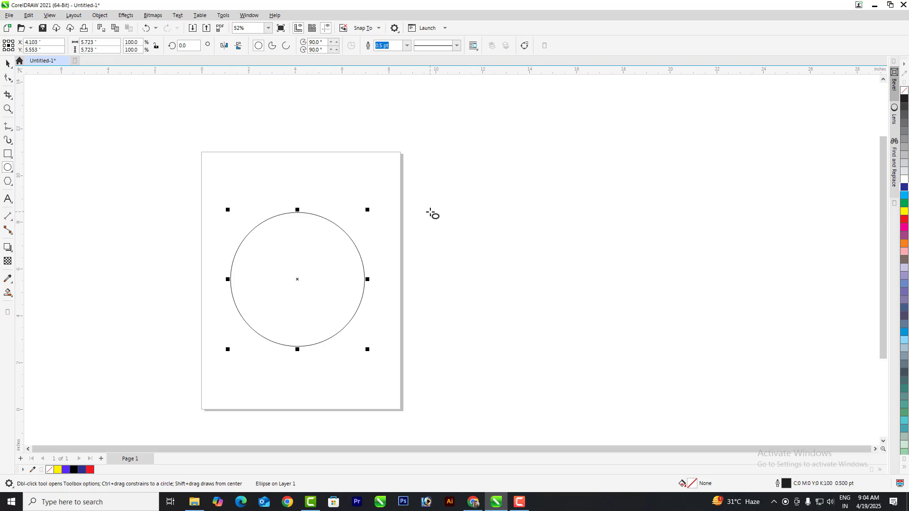
drag(423, 206, 566, 348)
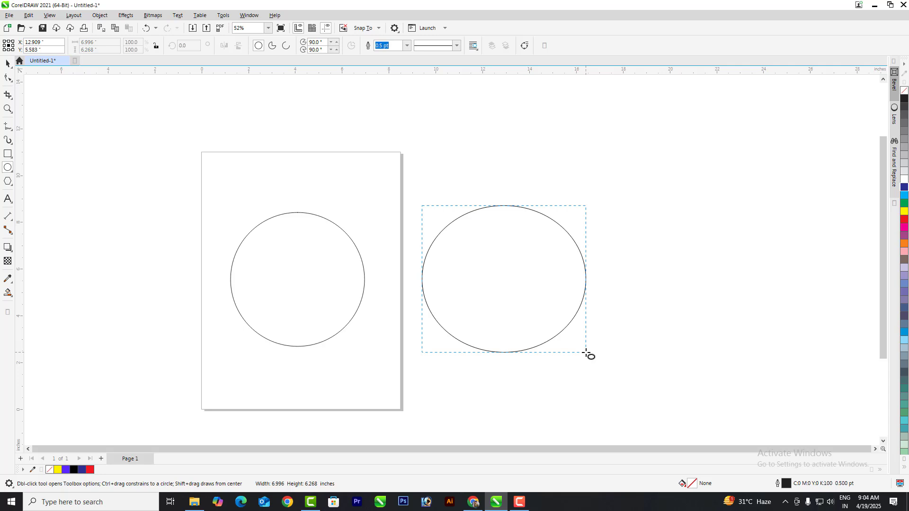
drag(586, 353, 585, 353)
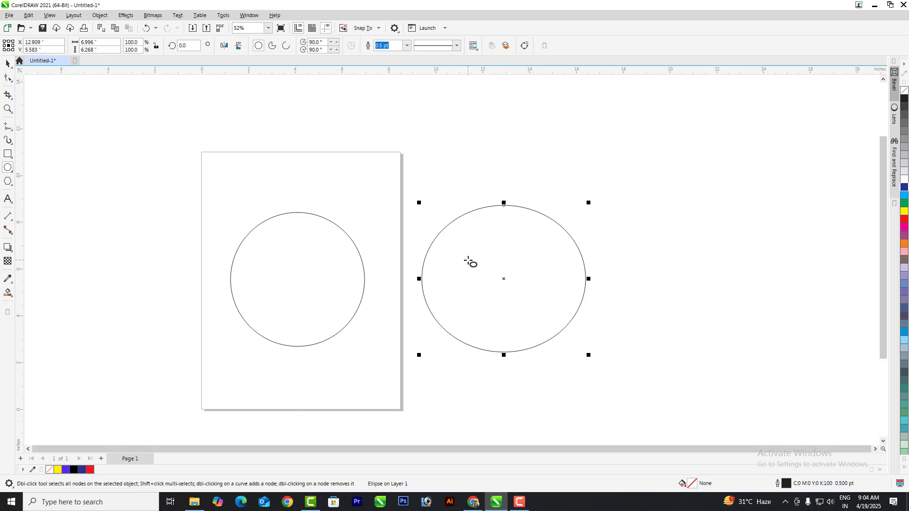
scroll(131, 214, down, 1)
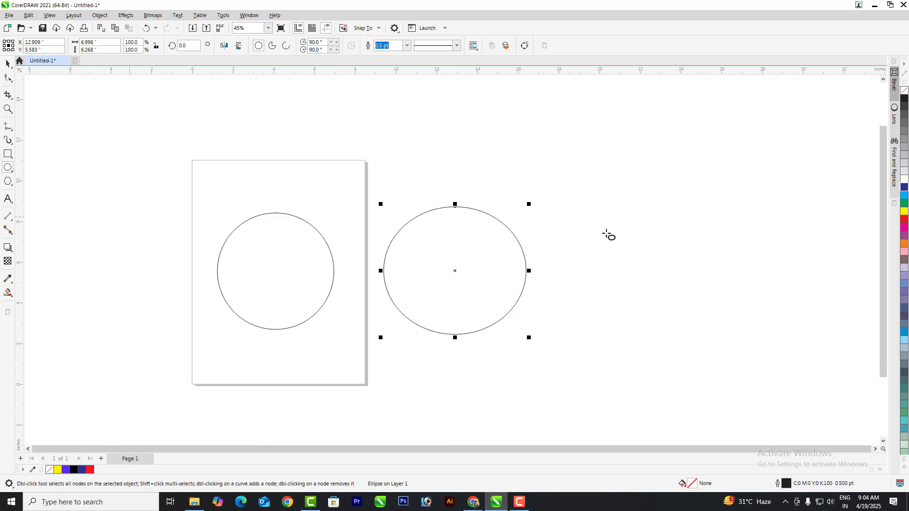
drag(561, 214, 672, 369)
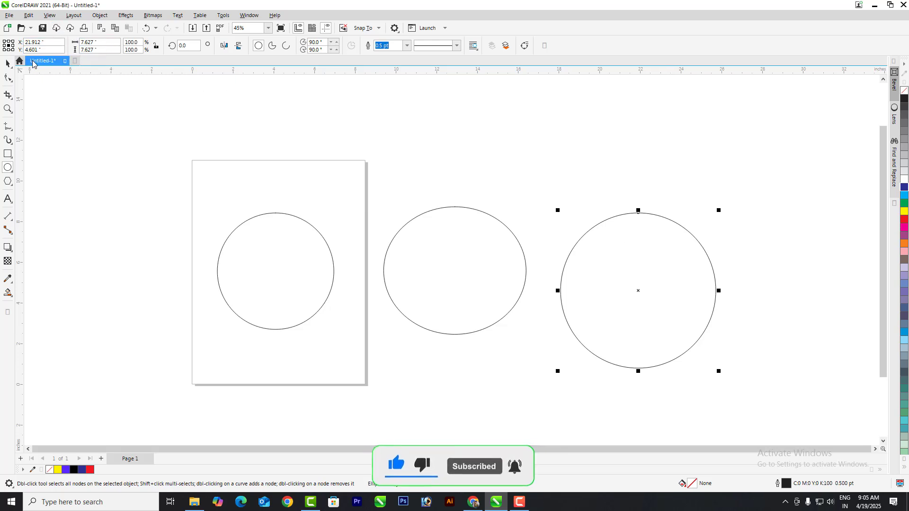
Step: Scale the rightmost circle proportionally to 9.72 inches, undoing a side stretch, and mirror it horizontally
click(7, 63)
mouse_move(718, 371)
mouse_down()
mouse_move(694, 351)
mouse_move(718, 389)
mouse_move(710, 368)
mouse_move(714, 374)
mouse_up()
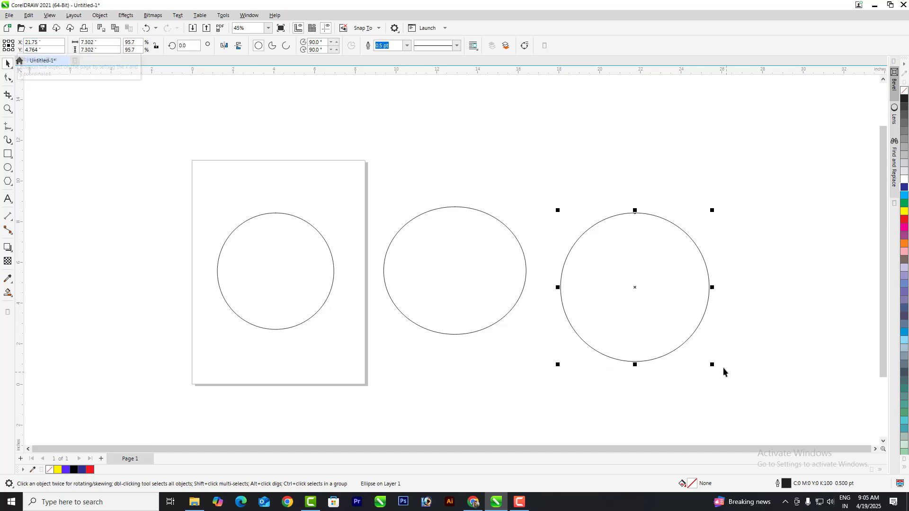
drag(712, 366, 675, 328)
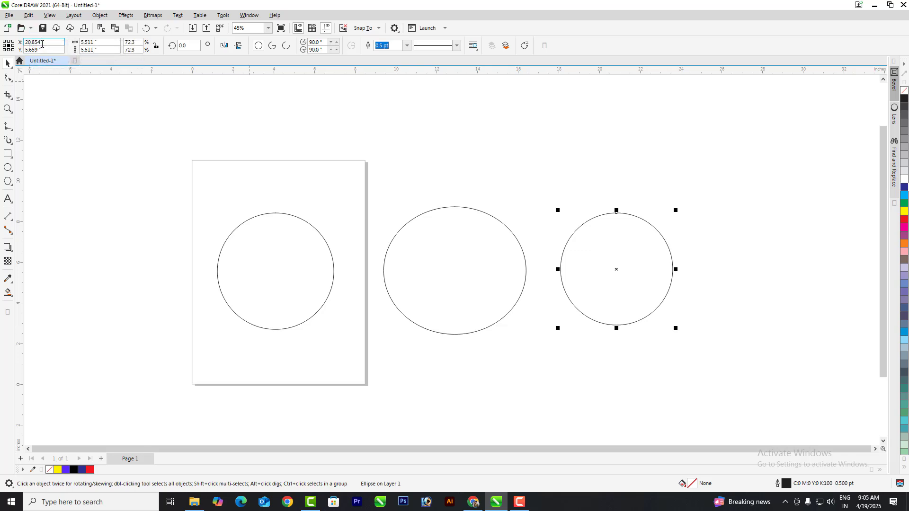
drag(676, 328, 760, 422)
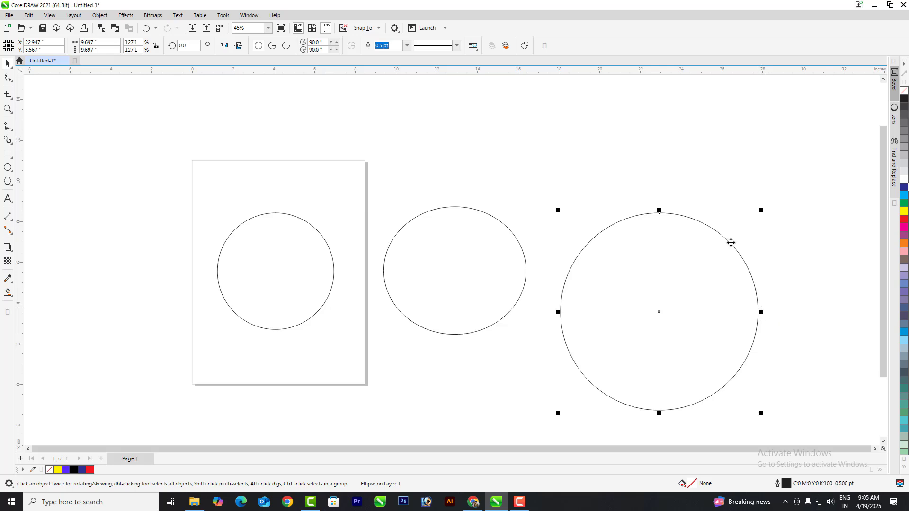
drag(760, 312, 797, 318)
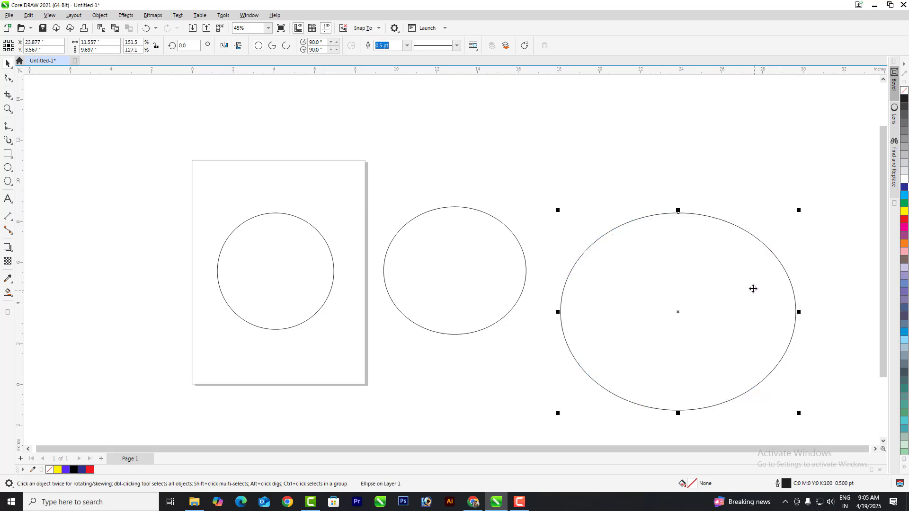
key(ctrl+z)
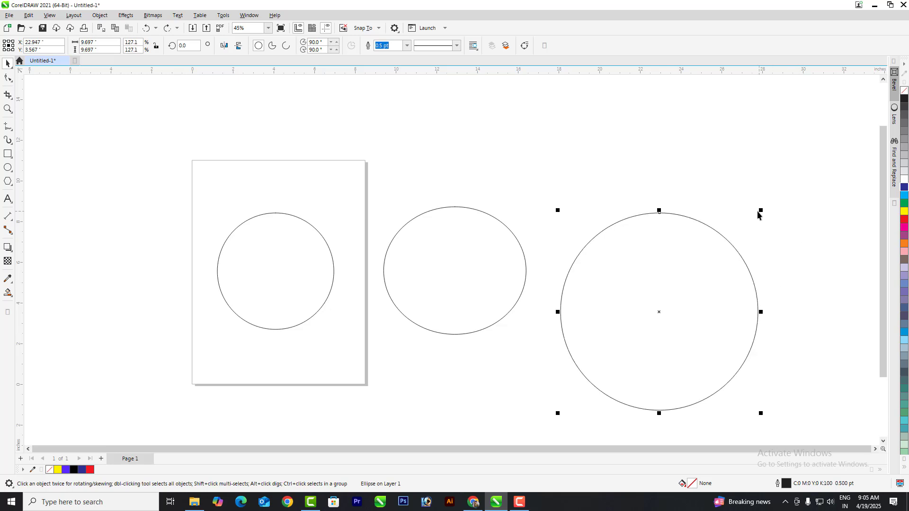
drag(761, 211, 782, 188)
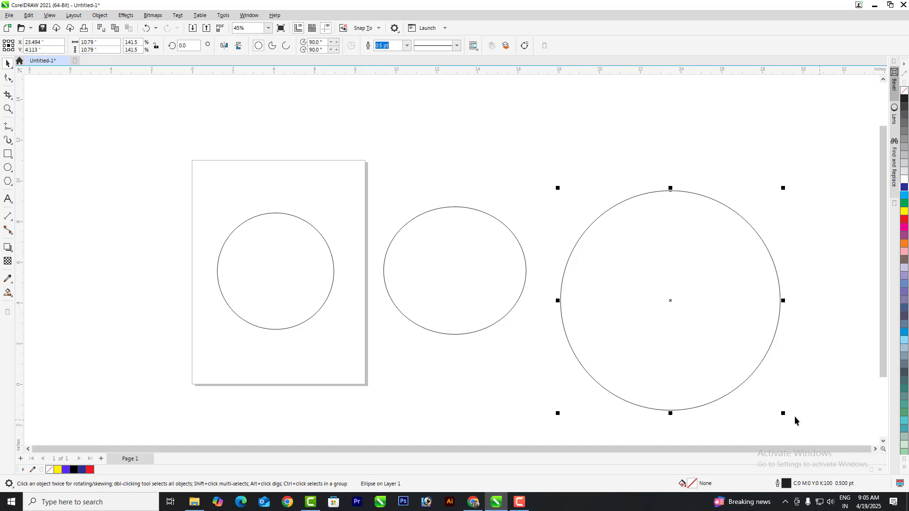
mouse_move(783, 415)
mouse_down()
mouse_move(720, 359)
mouse_move(757, 419)
mouse_move(766, 417)
mouse_up()
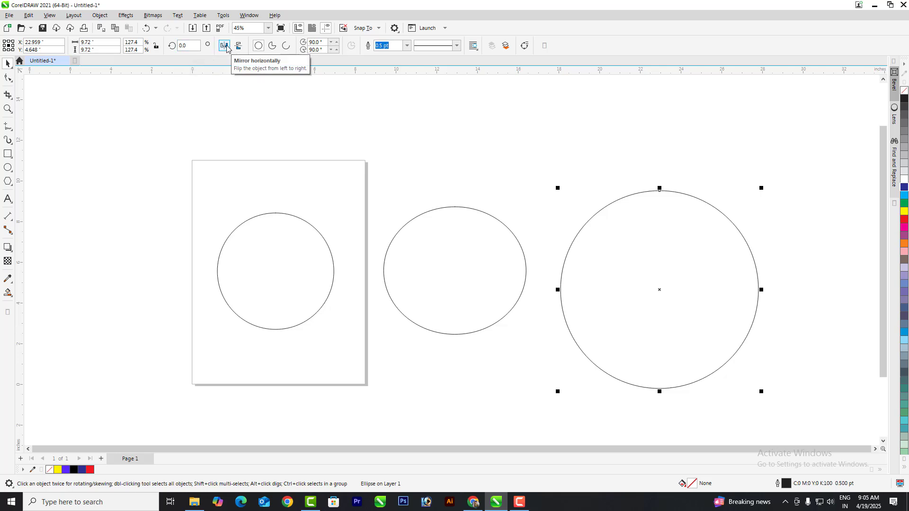
click(225, 46)
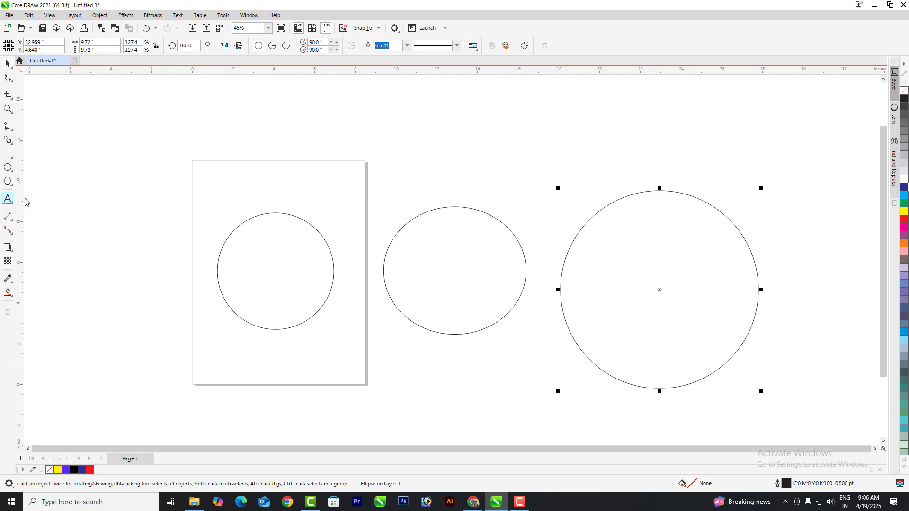
click(7, 199)
click(236, 187)
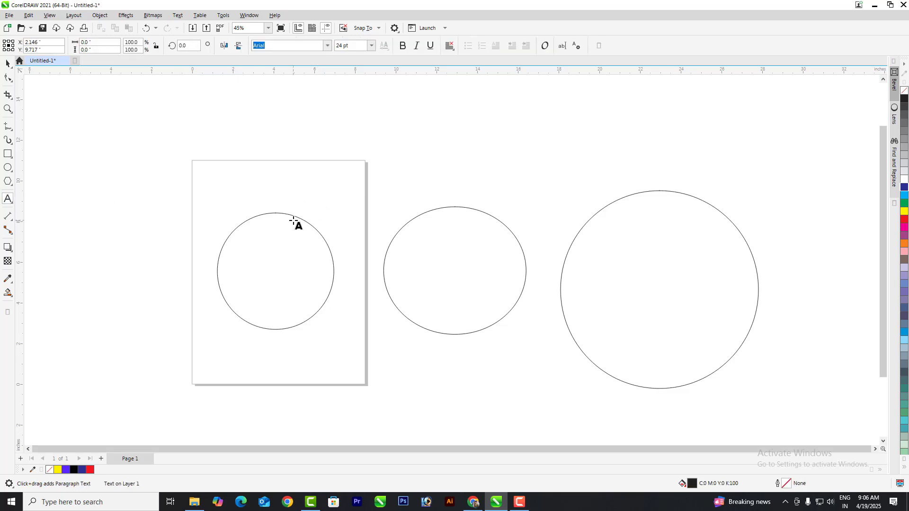
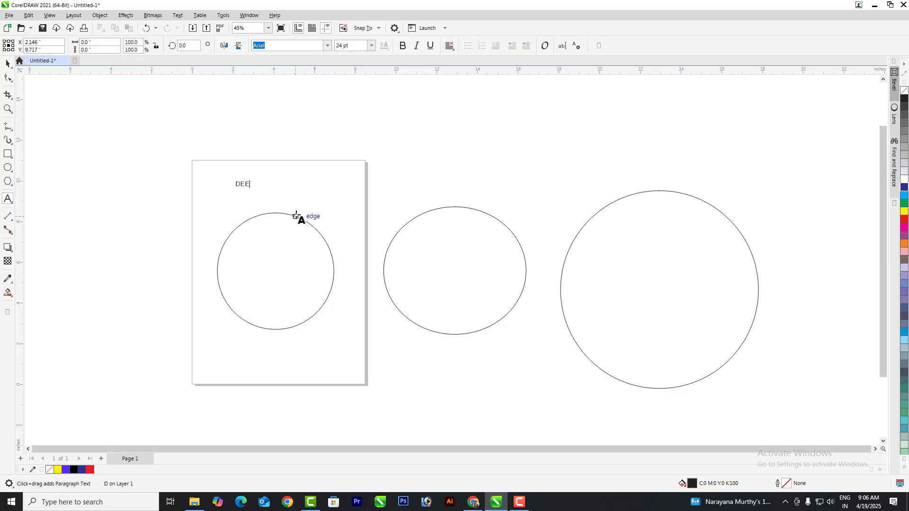
click(8, 63)
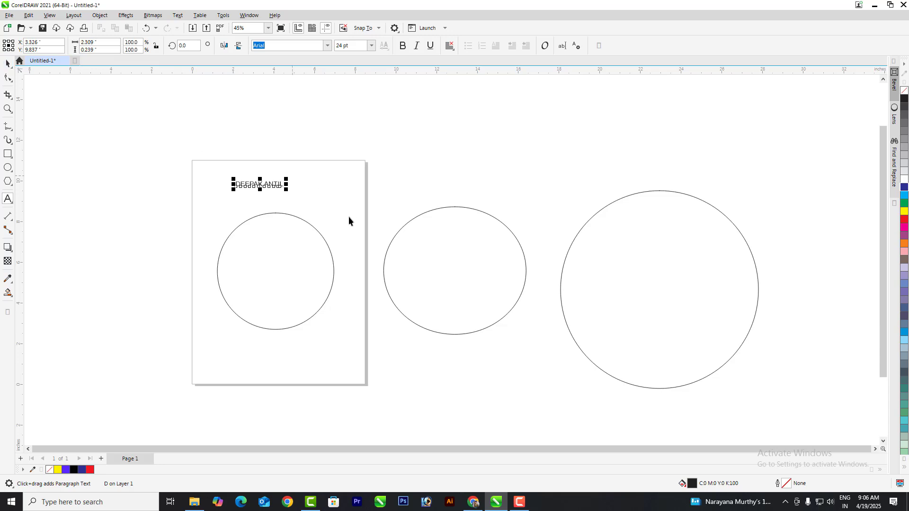
drag(287, 194, 324, 197)
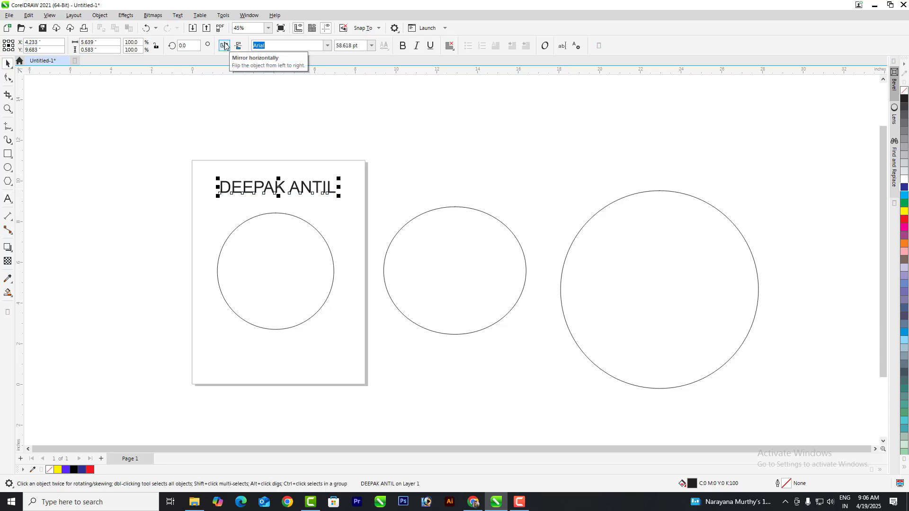
click(224, 45)
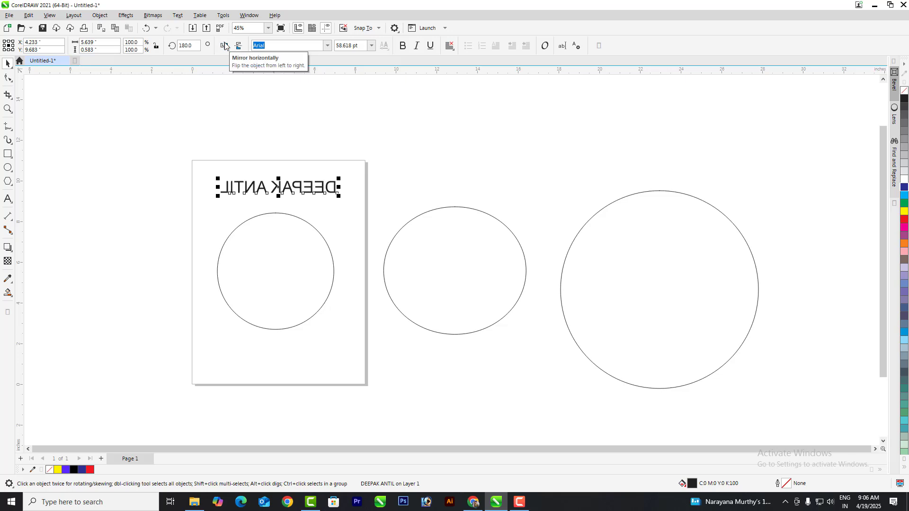
click(224, 45)
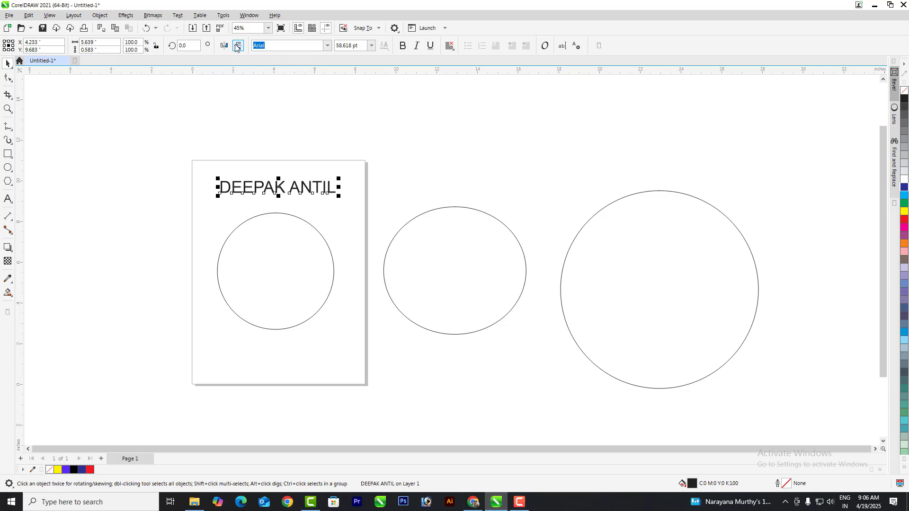
click(237, 46)
click(238, 46)
click(237, 45)
click(239, 46)
click(239, 47)
click(238, 47)
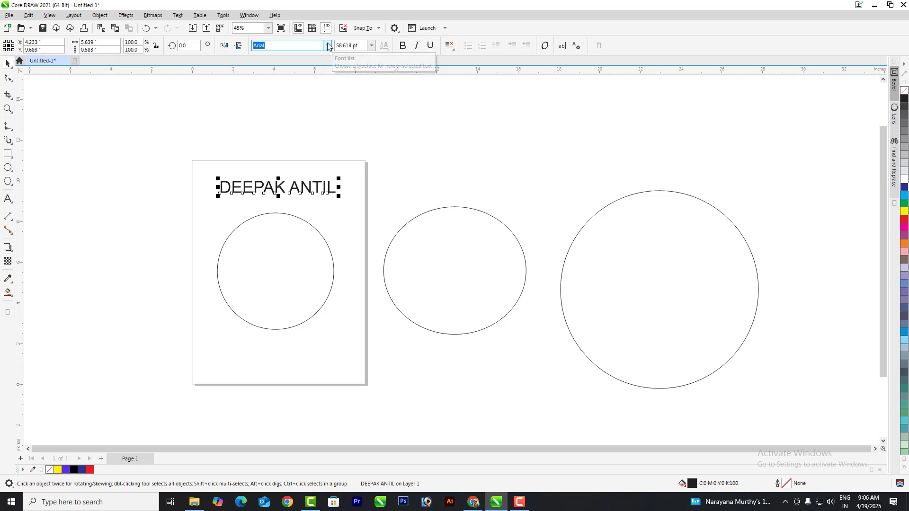
Step: Delete the text and reshape the page circle into an open arc from 135.615° to 270°
key(Delete)
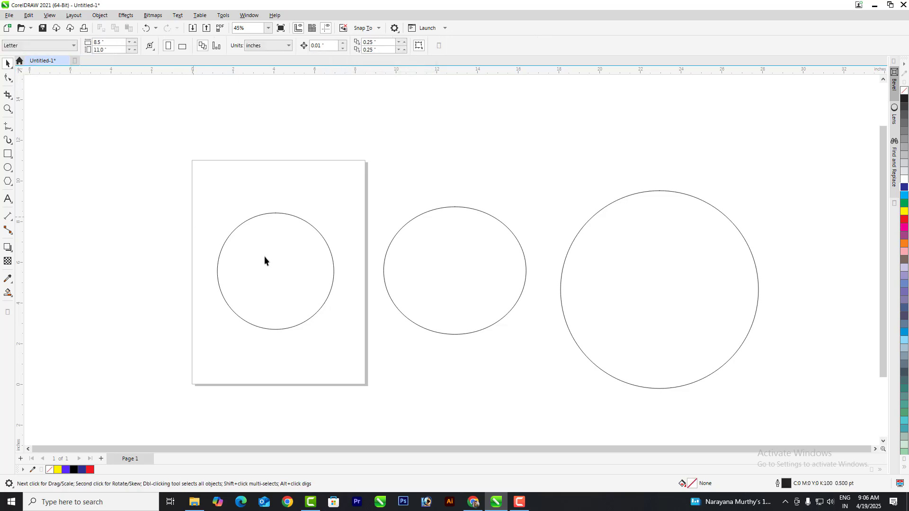
click(299, 259)
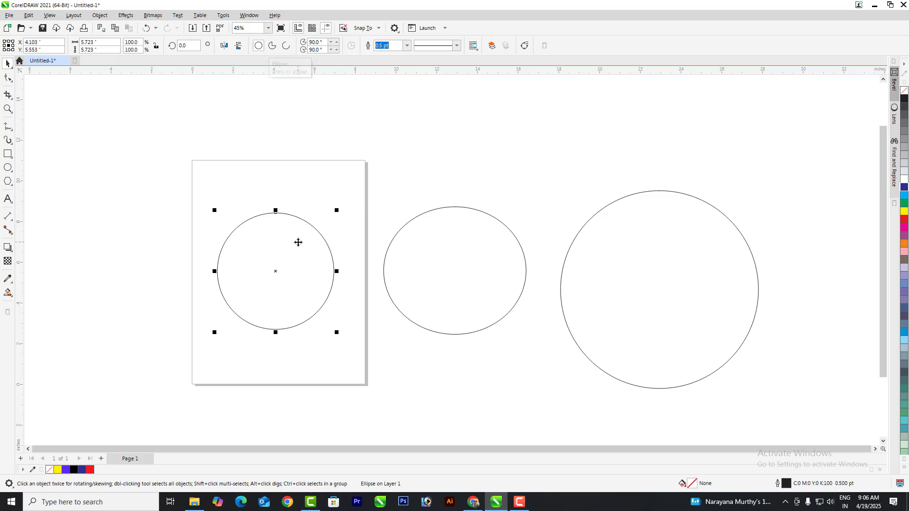
click(271, 47)
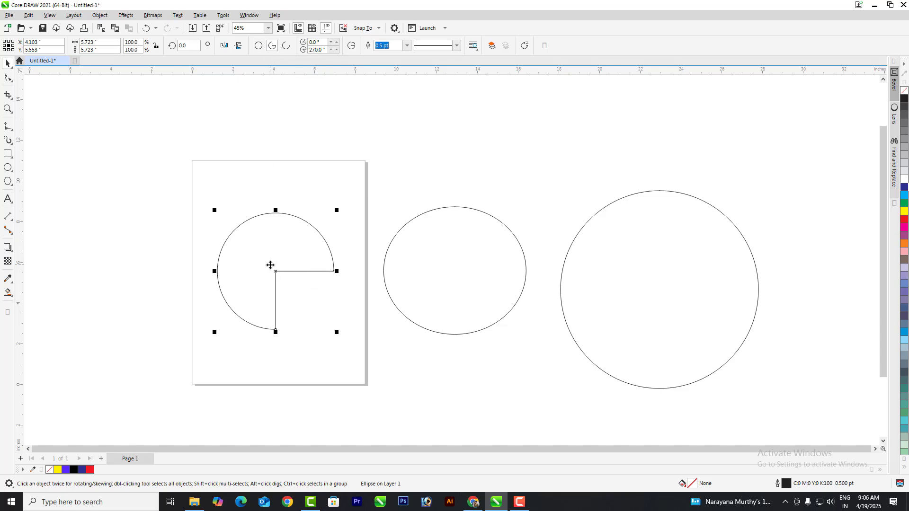
click(286, 46)
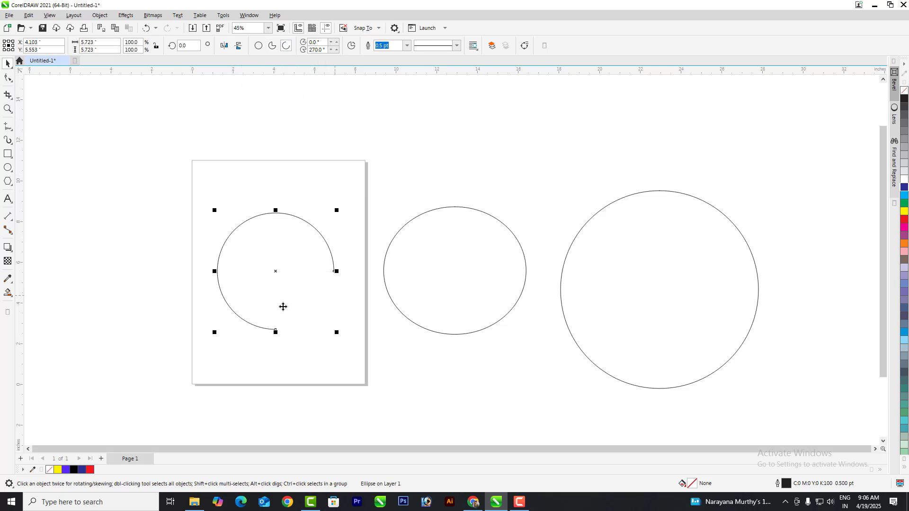
click(8, 78)
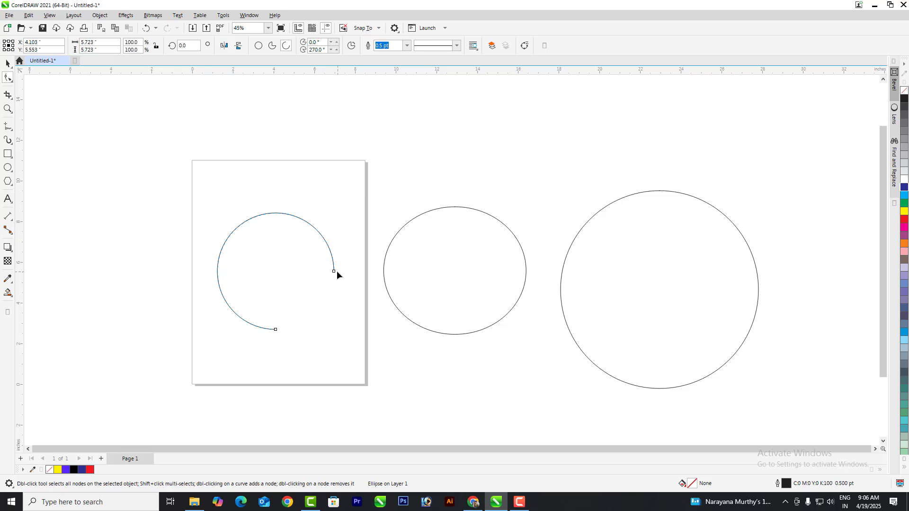
drag(334, 272, 251, 248)
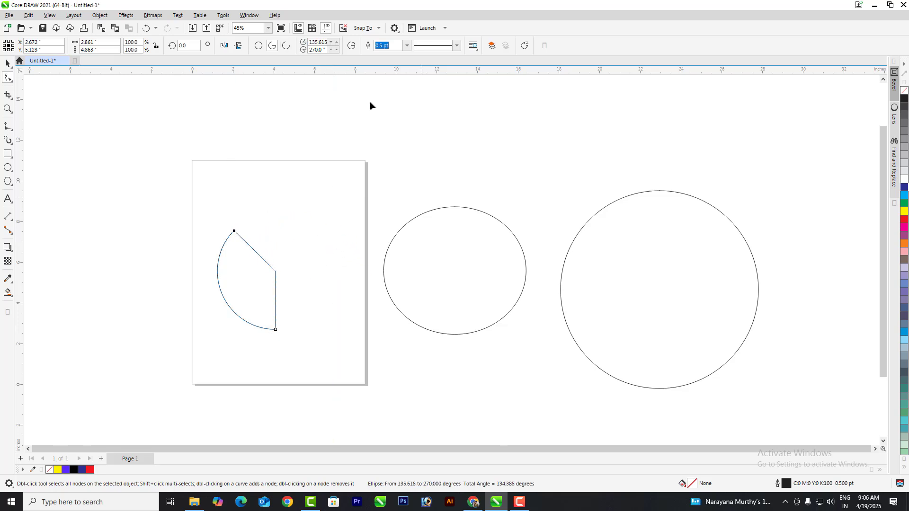
click(282, 48)
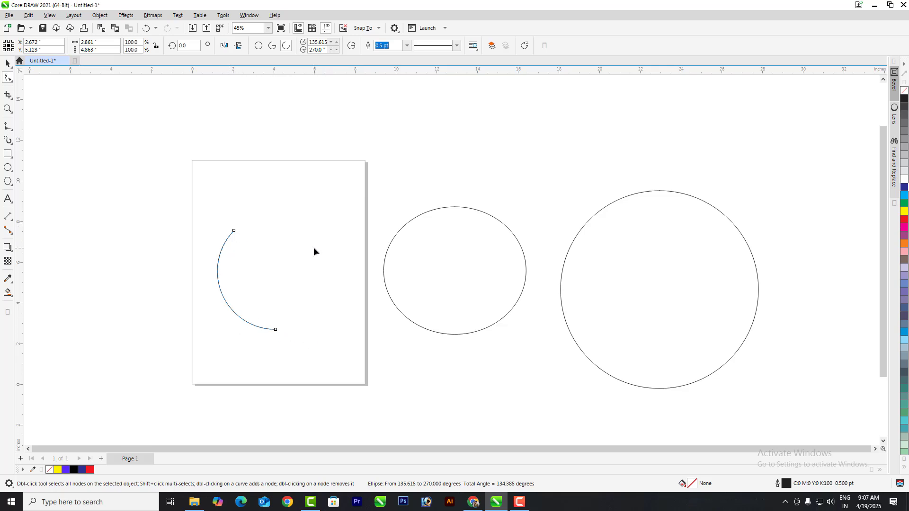
click(8, 63)
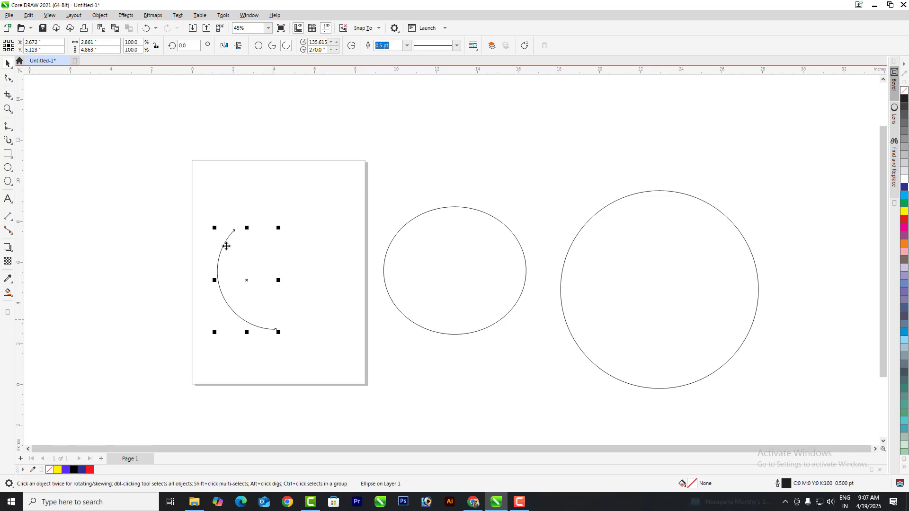
Step: Delete the middle ellipse and the arc, moving and shrinking the large circle toward the page
scroll(295, 282, down, 1)
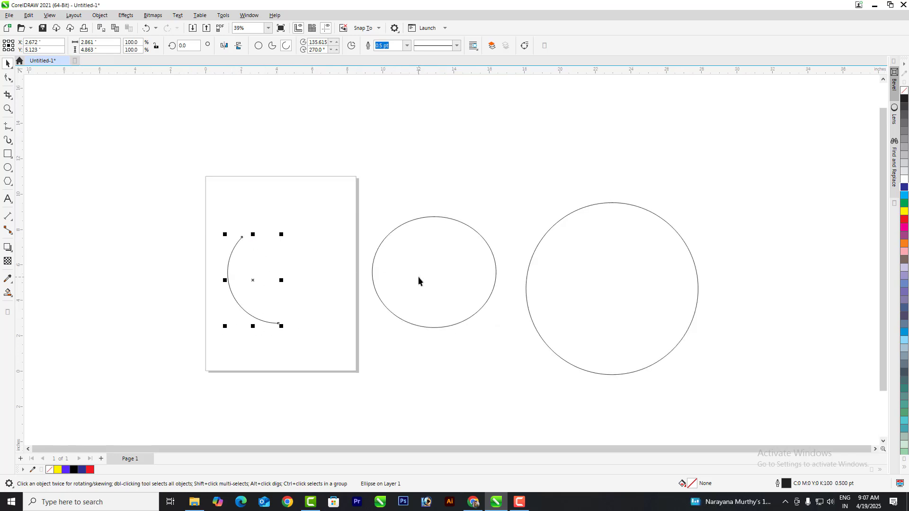
click(436, 277)
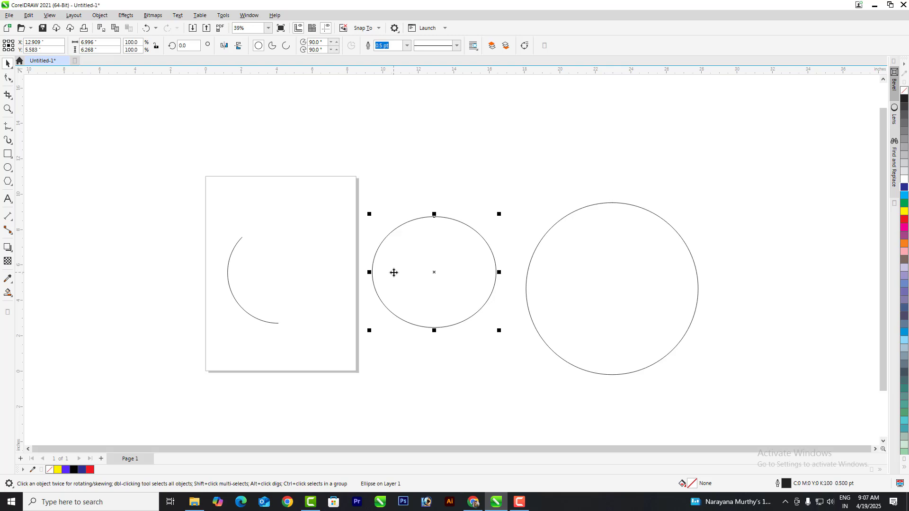
key(Delete)
drag(598, 276, 469, 260)
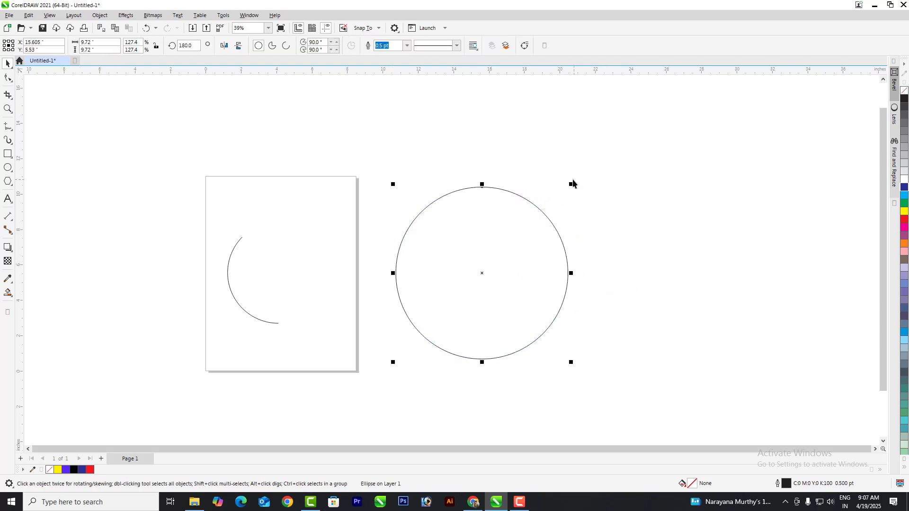
drag(572, 183, 553, 204)
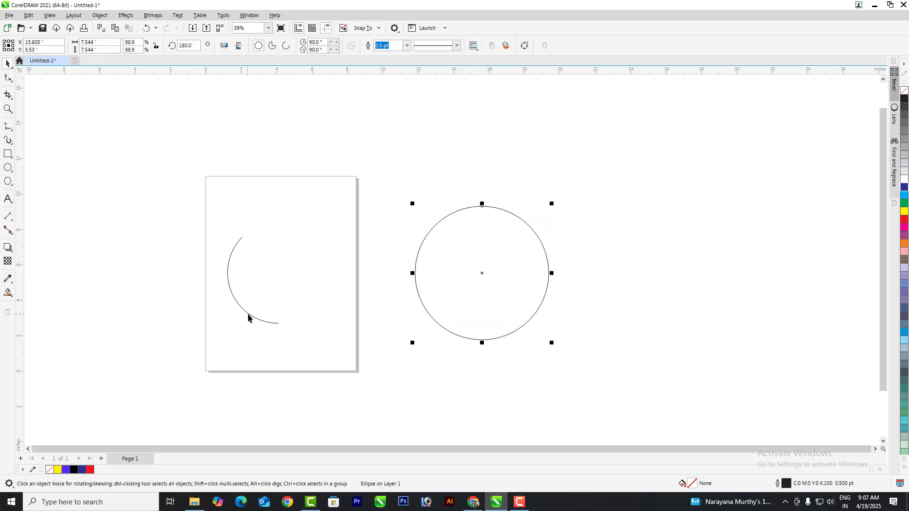
drag(248, 317, 163, 304)
key(Delete)
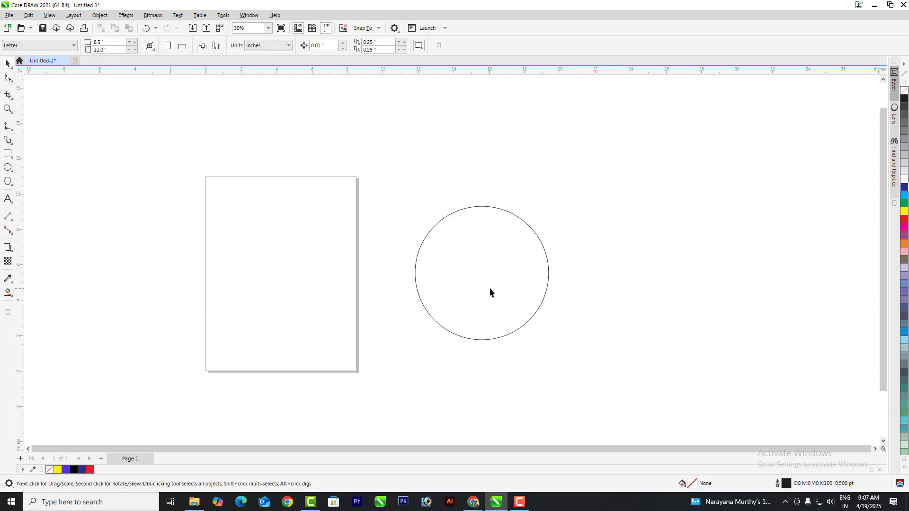
Step: Move the circle onto the page, shrink it to 6.634 inches and fill it red
drag(490, 292, 279, 296)
drag(349, 211, 340, 220)
click(288, 262)
drag(280, 268, 285, 268)
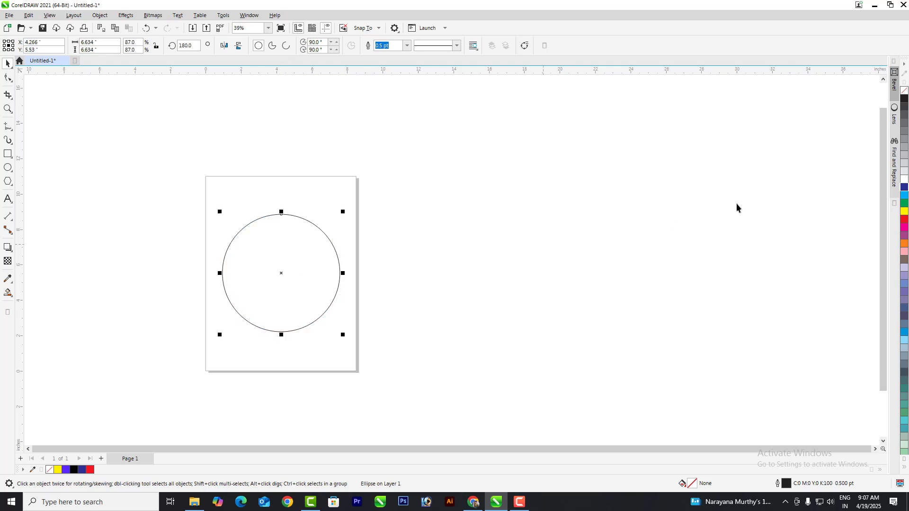
click(904, 220)
click(490, 296)
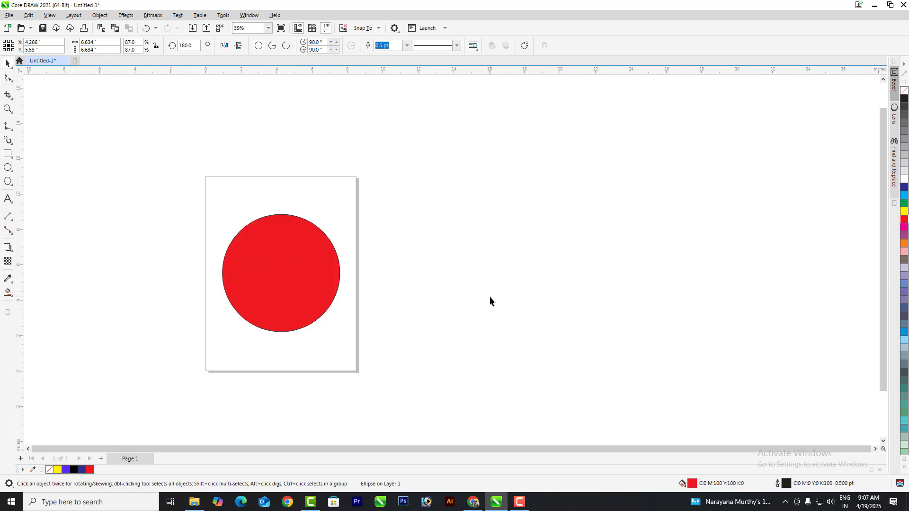
scroll(252, 239, up, 2)
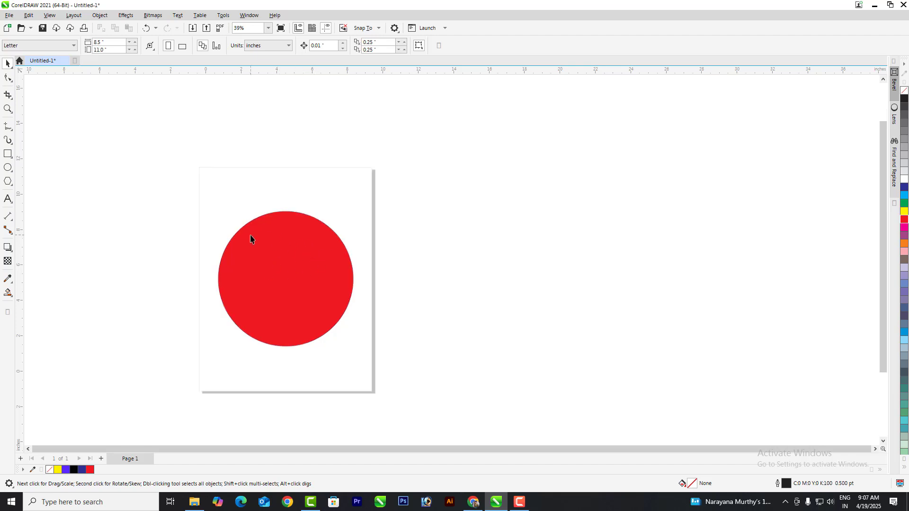
Step: Turn an unfilled copy of the red circle into a 0°–233.754° arc, 7.614 × 6.877 in, around it
click(274, 254)
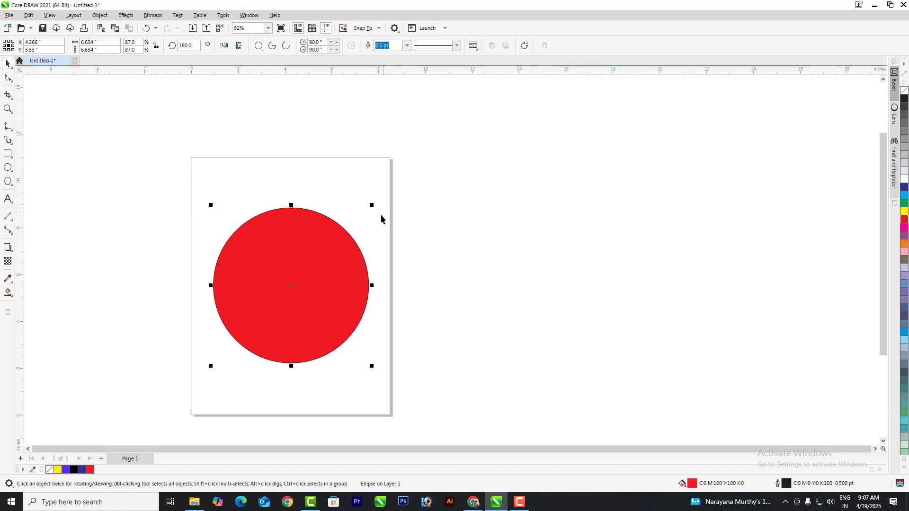
drag(319, 272, 551, 274)
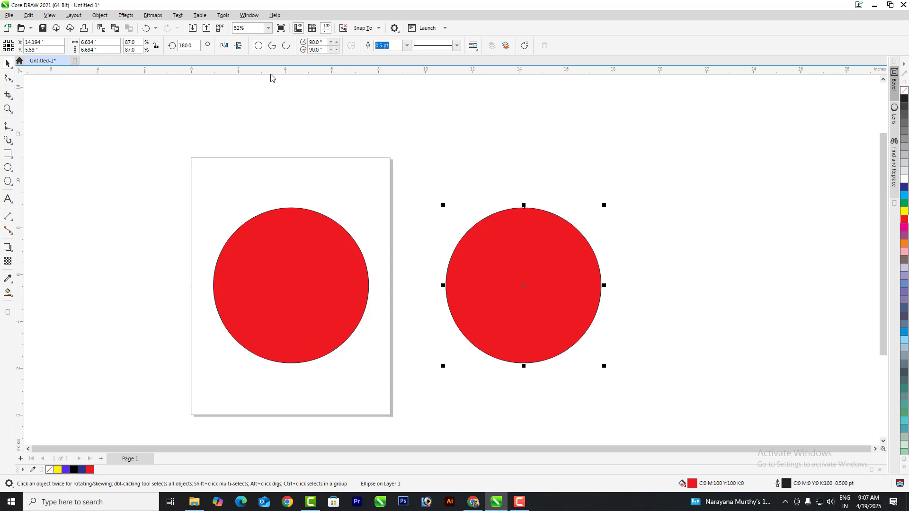
click(904, 91)
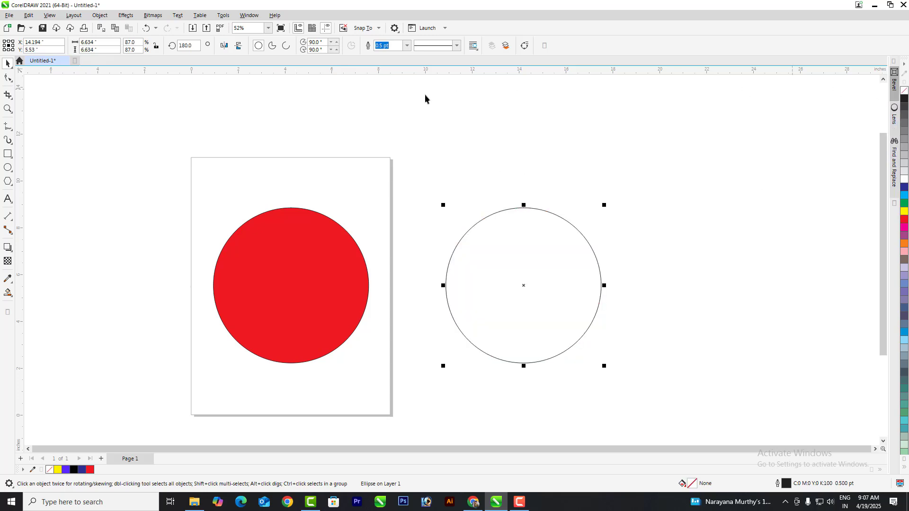
click(286, 46)
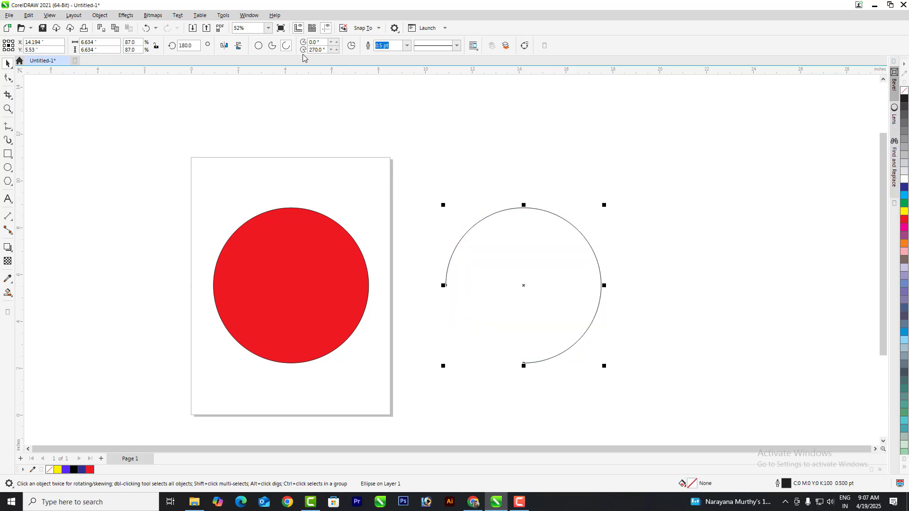
click(4, 78)
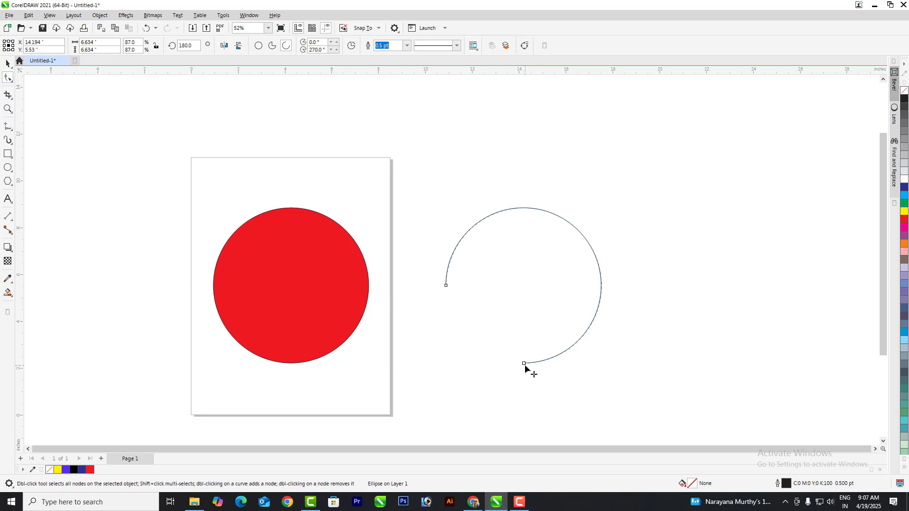
drag(524, 364, 580, 362)
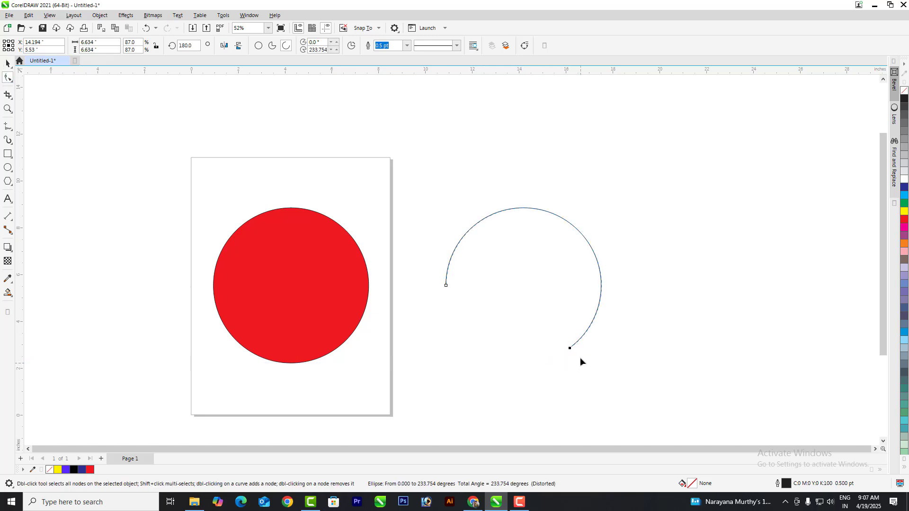
click(8, 63)
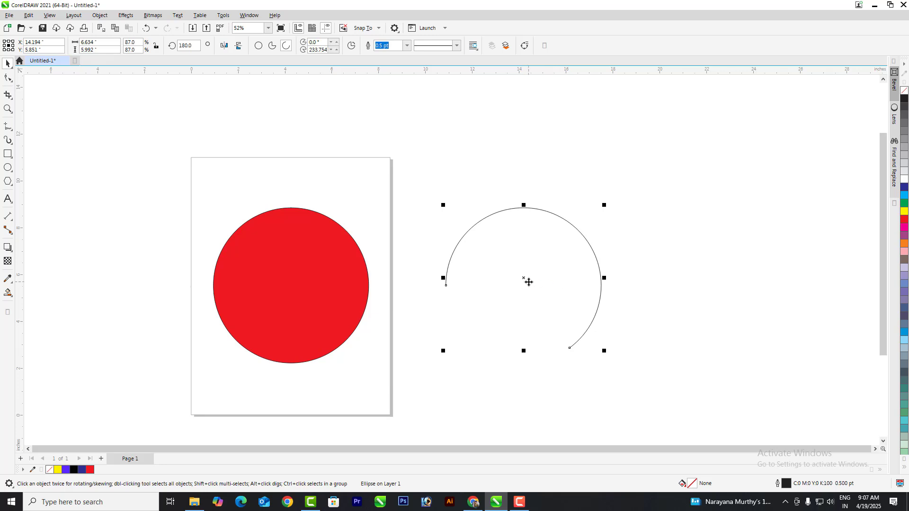
drag(606, 355, 617, 367)
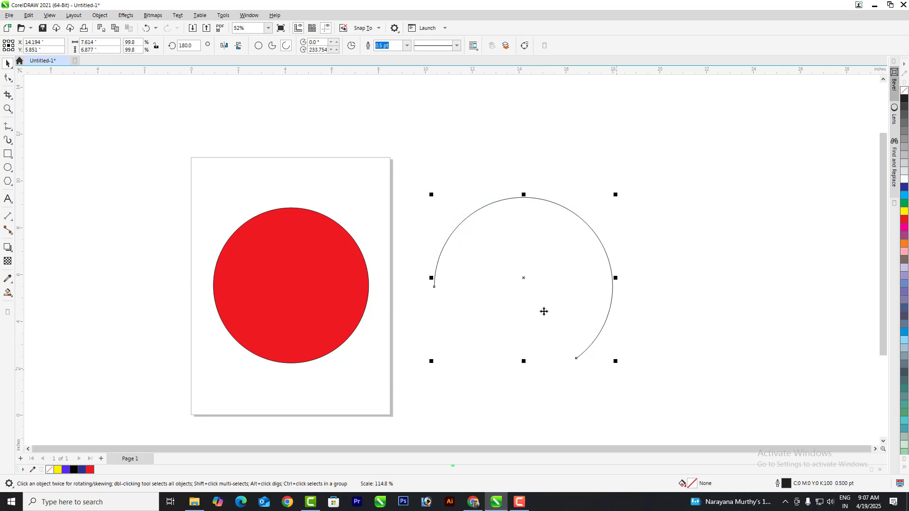
drag(526, 278, 293, 282)
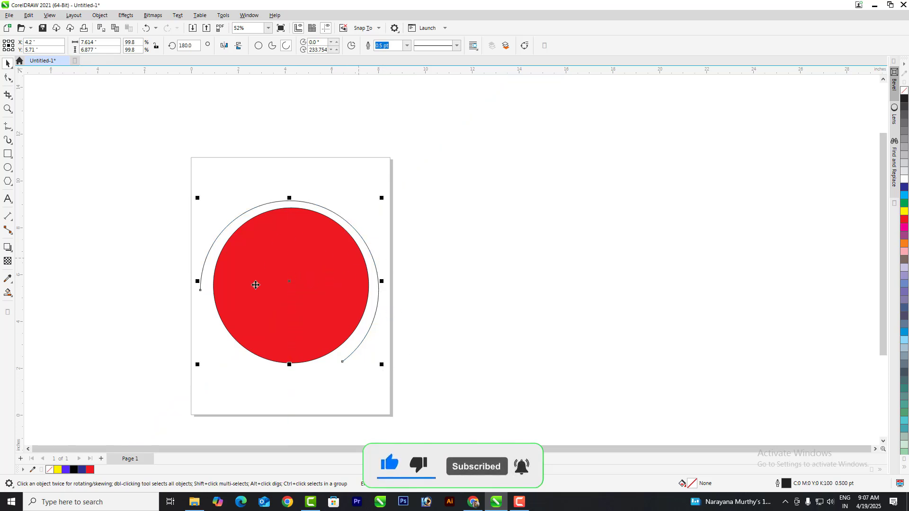
Step: Give the arc a dotted line style and a 4.0 pt outline width
click(407, 45)
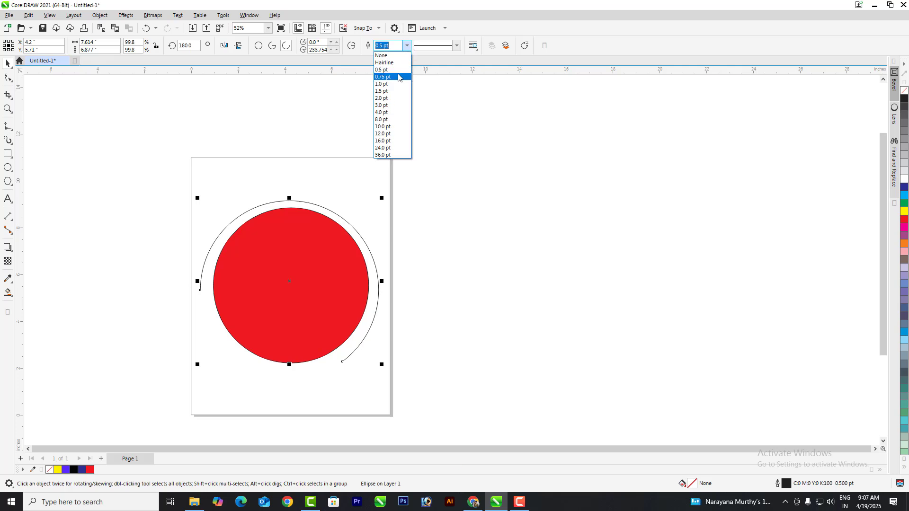
click(456, 46)
click(456, 45)
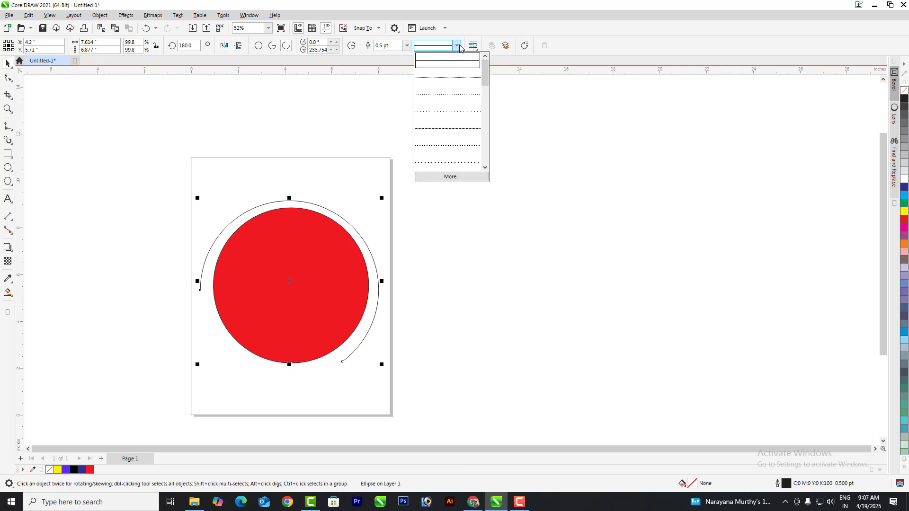
click(448, 93)
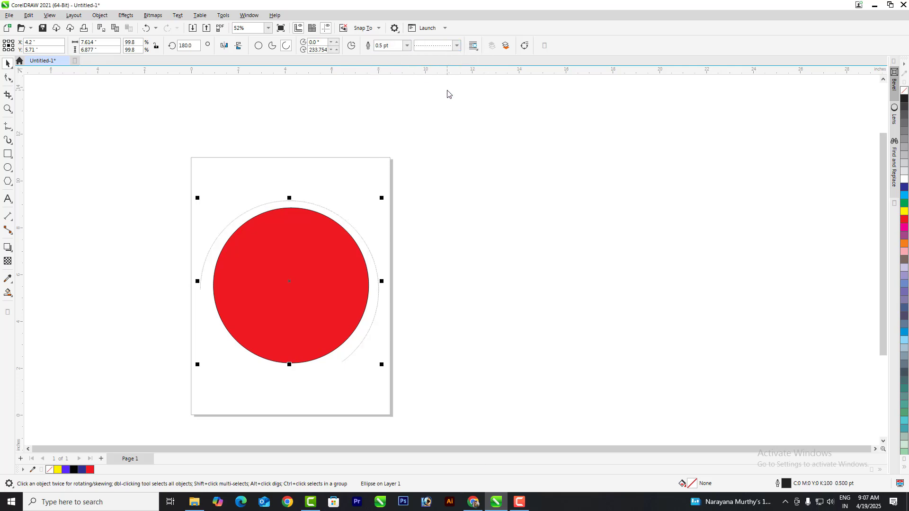
click(406, 45)
click(382, 116)
click(549, 314)
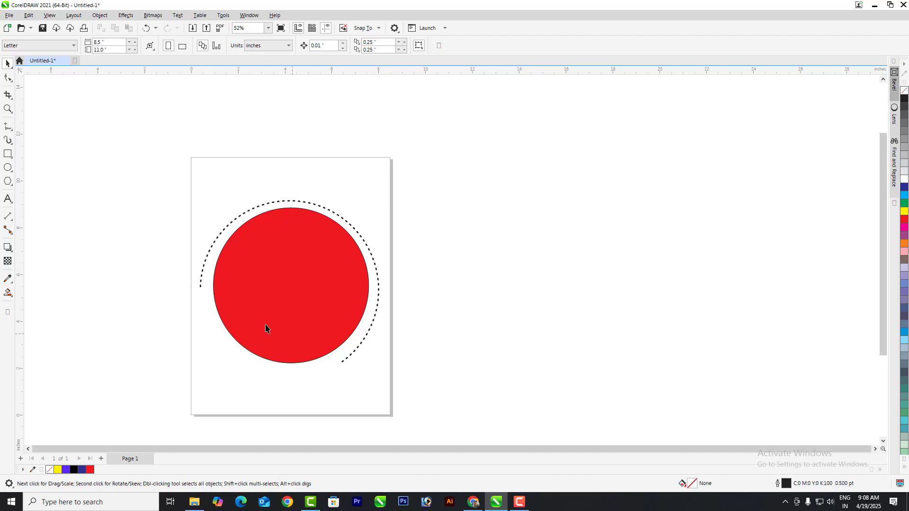
Step: Drag the dotted arc's nodes so it becomes an open arc spanning 15.562° to 177.047°
click(368, 338)
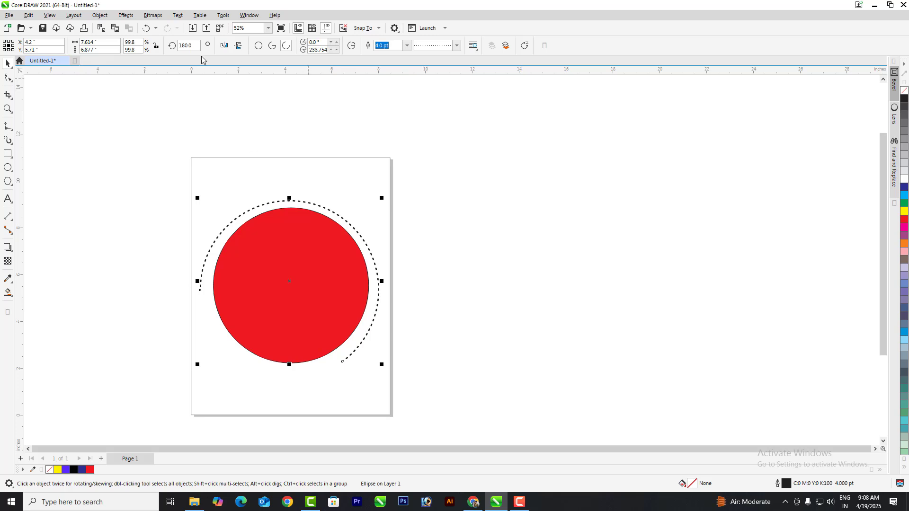
click(7, 78)
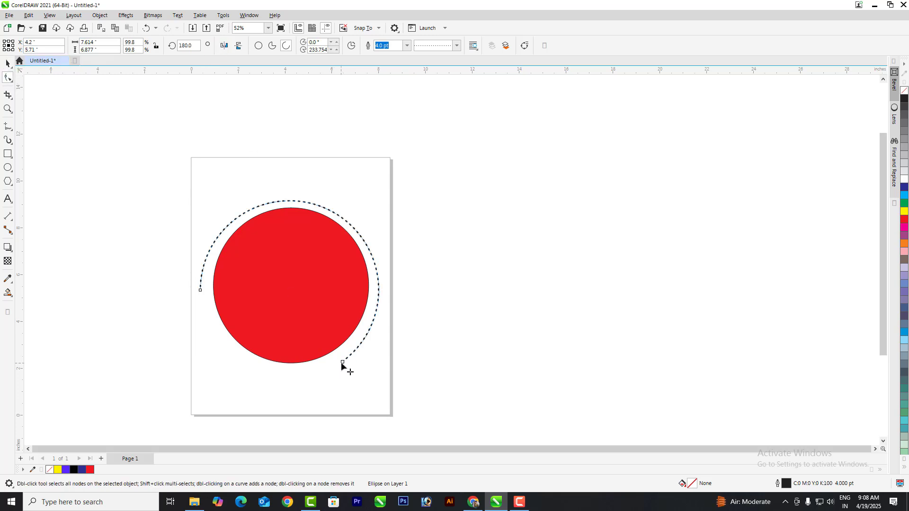
drag(341, 362, 378, 285)
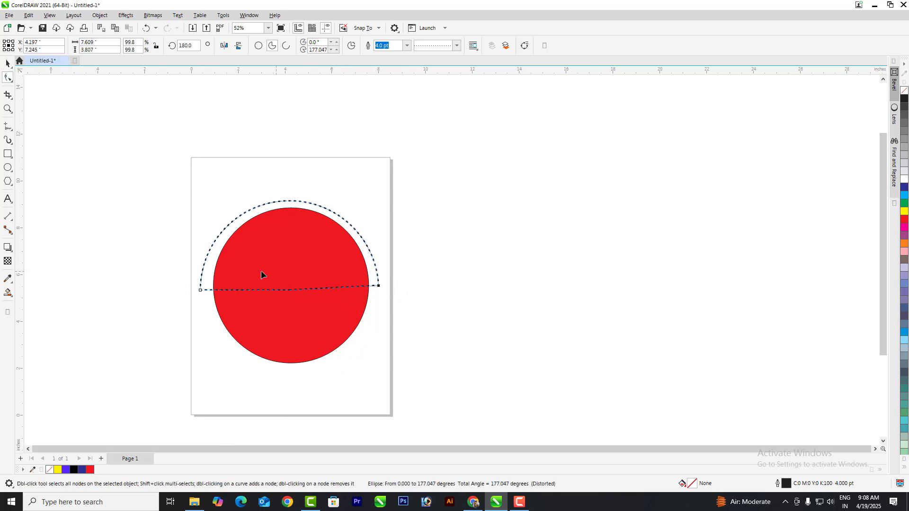
drag(200, 290, 204, 266)
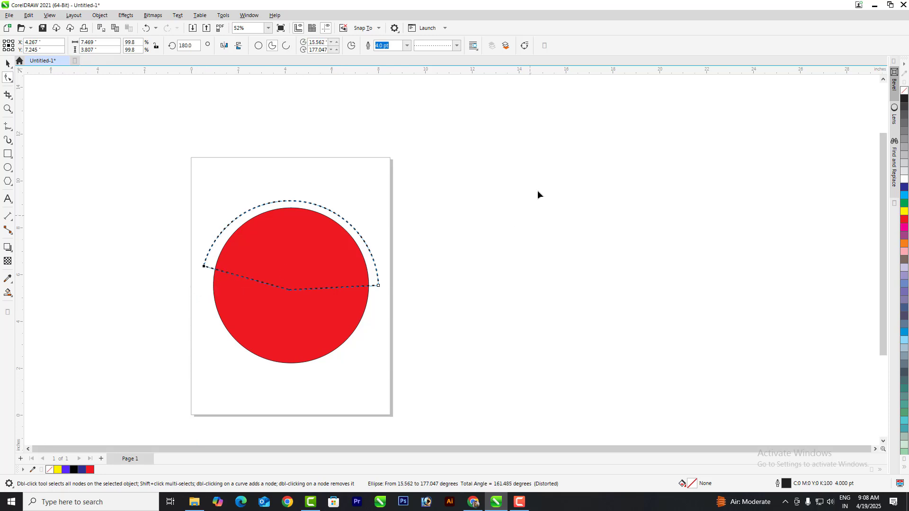
click(287, 46)
click(7, 63)
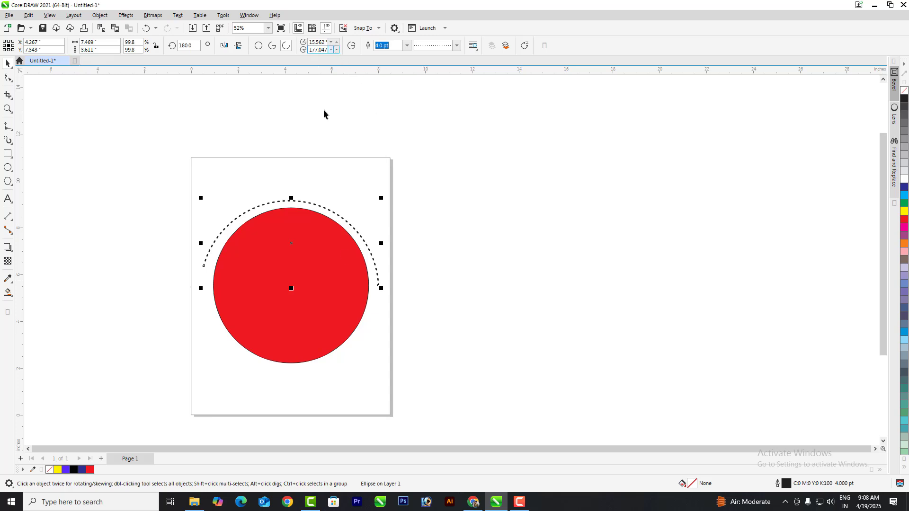
Step: Move the red circle right of the page and remove its fill, leaving only the outline
drag(284, 296, 544, 293)
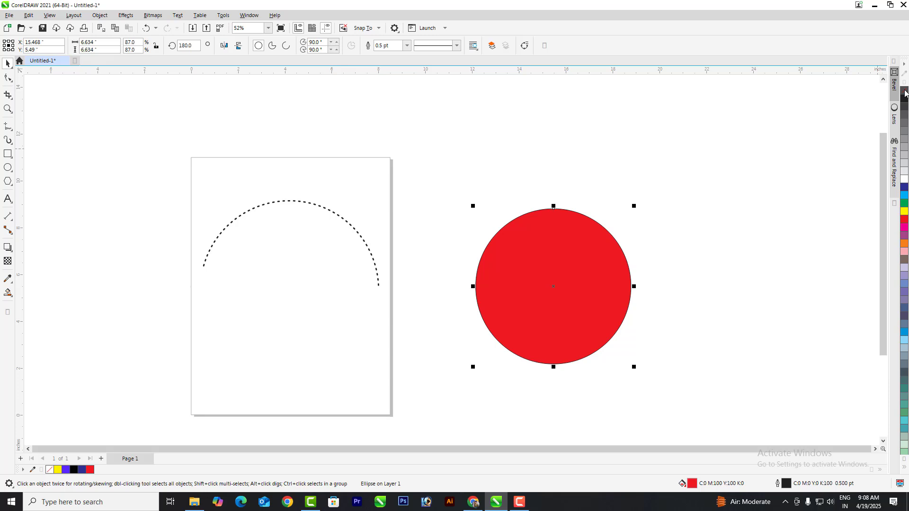
click(904, 91)
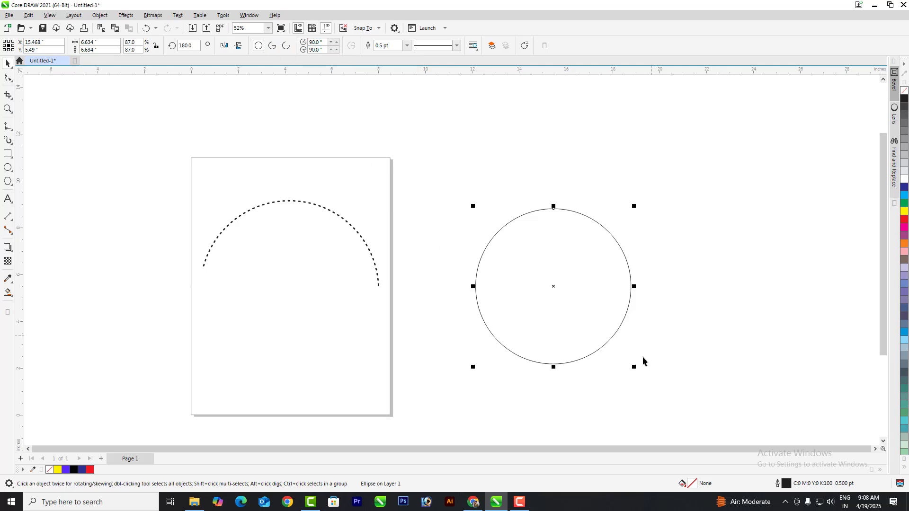
click(8, 78)
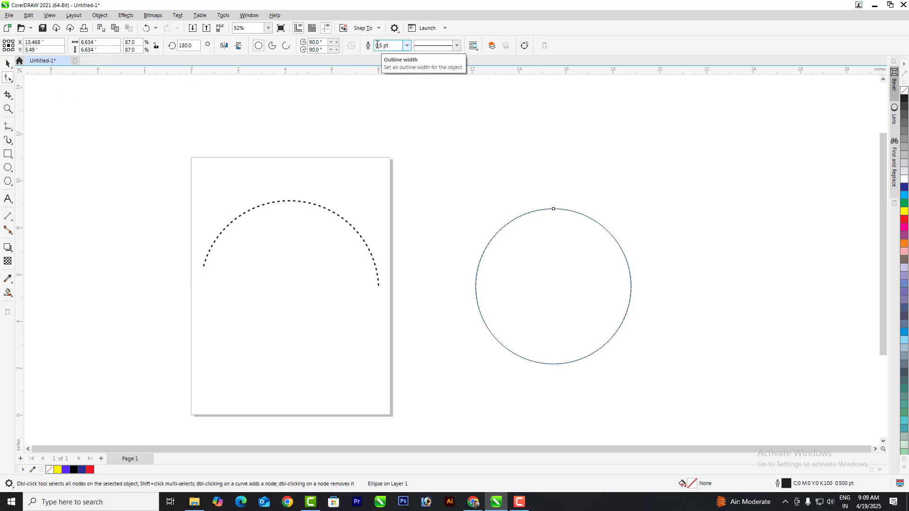
Step: Set the circle's outline width to 3.0 pt, then thicken it to 12.0 pt
click(406, 46)
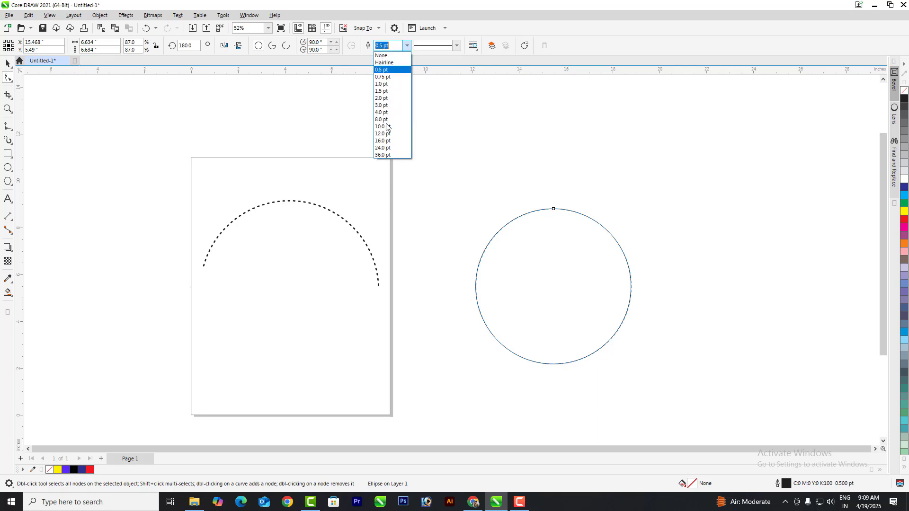
click(6, 67)
click(6, 66)
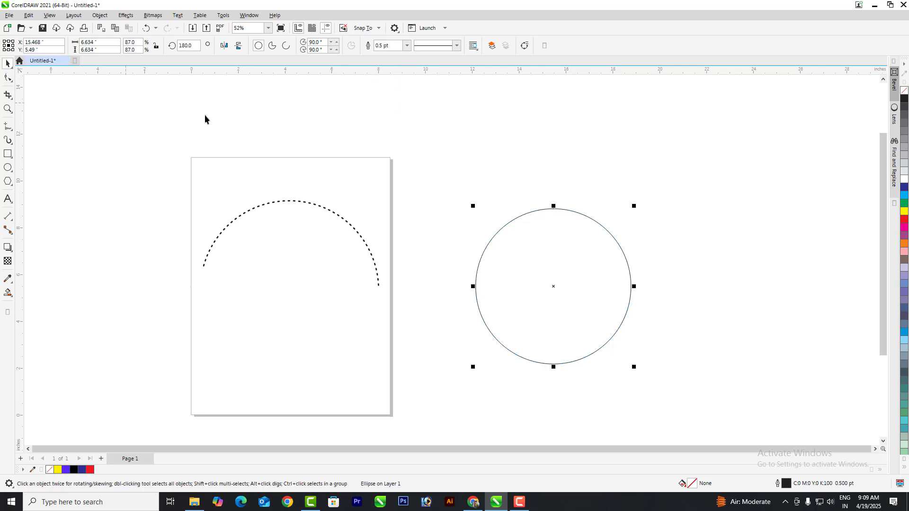
click(407, 45)
click(390, 105)
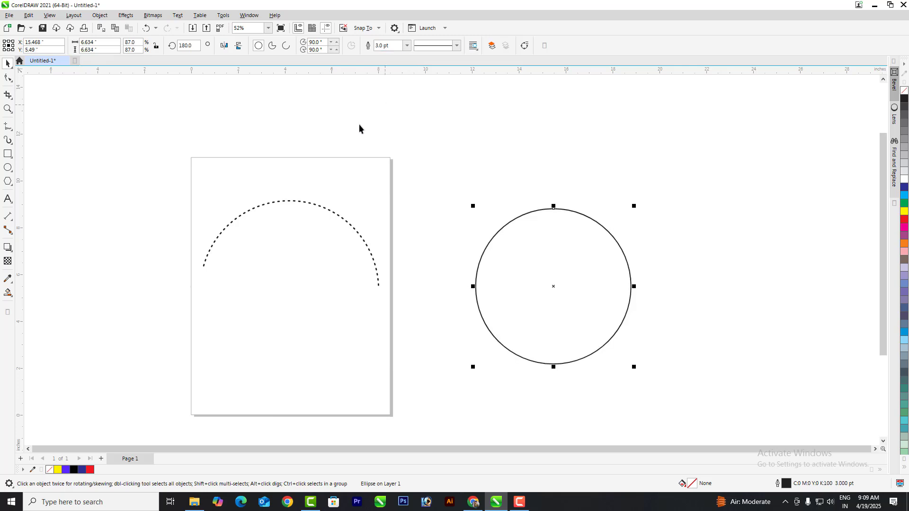
click(405, 46)
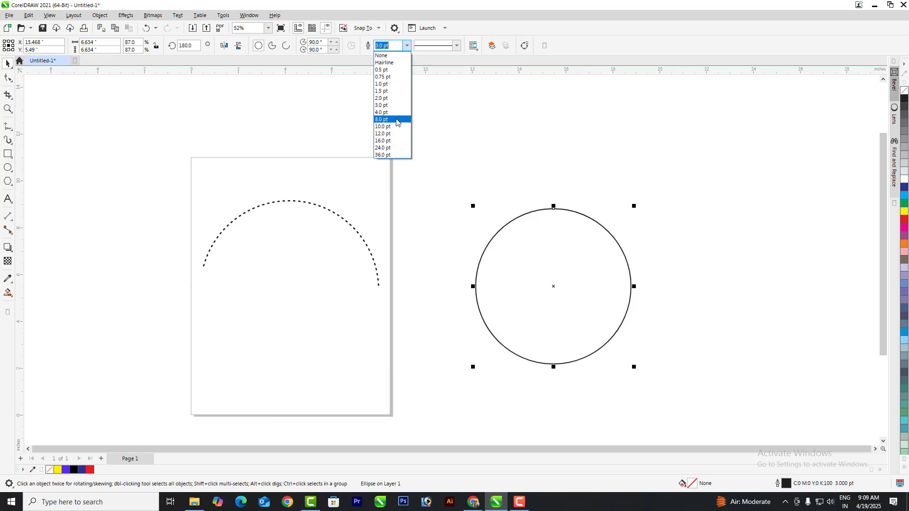
click(380, 137)
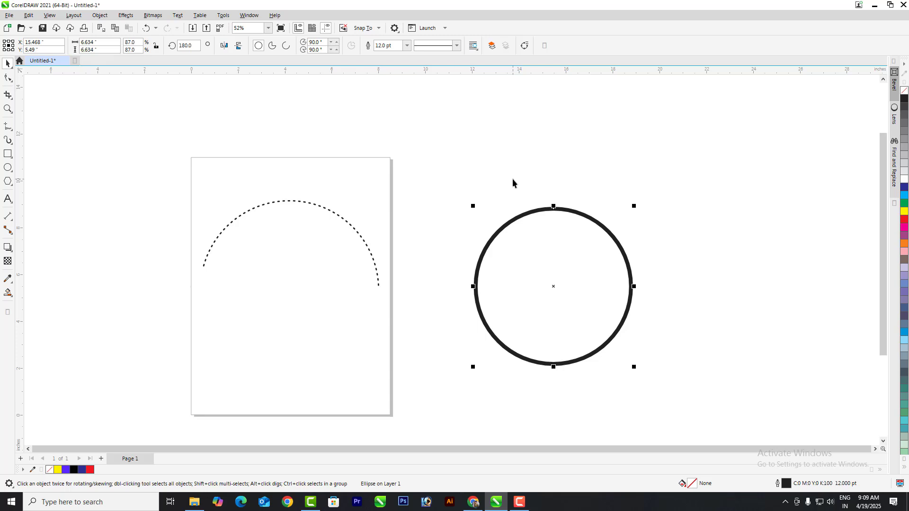
click(406, 46)
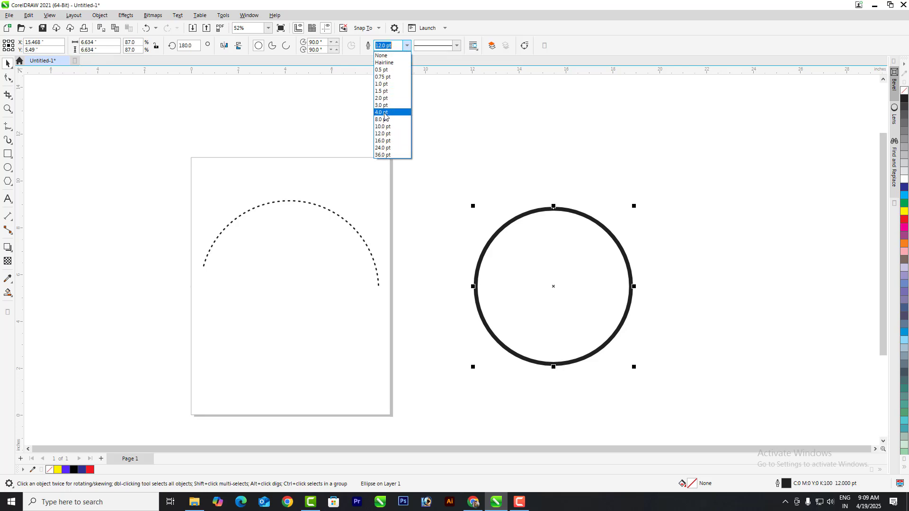
click(525, 150)
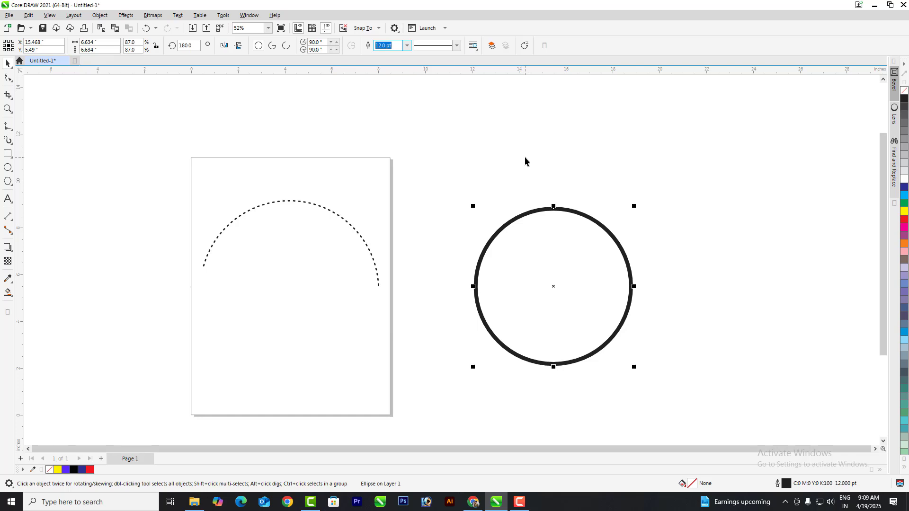
Step: Nudge the circle slightly left and bring up its Outline Pen settings (F12), keeping width in points
drag(551, 285, 517, 278)
key(F12)
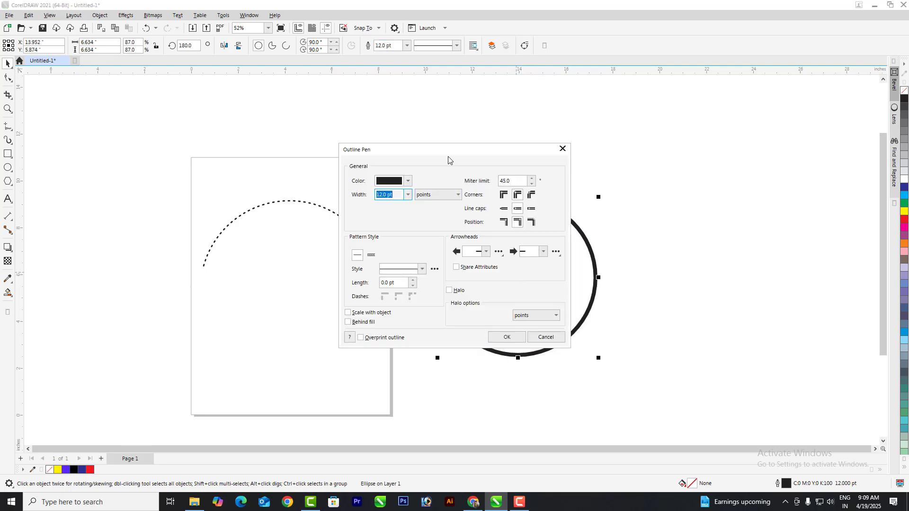
drag(449, 153, 764, 171)
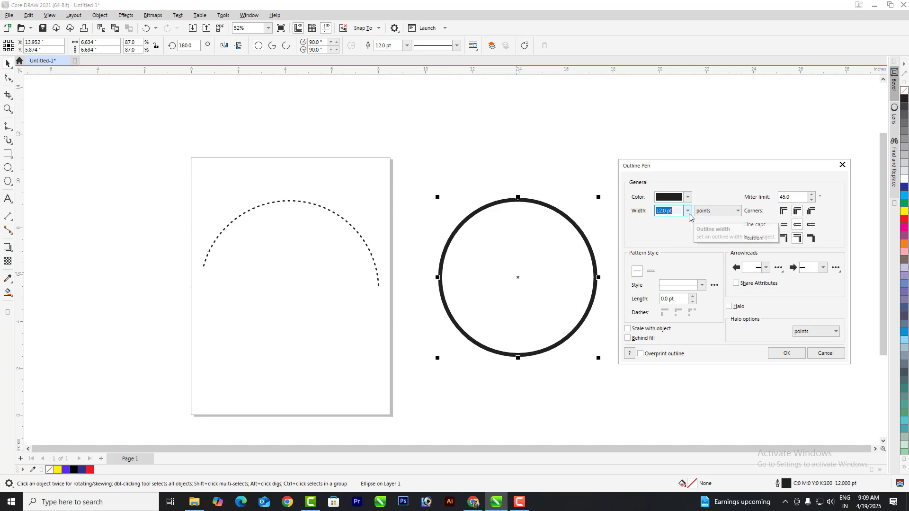
click(707, 212)
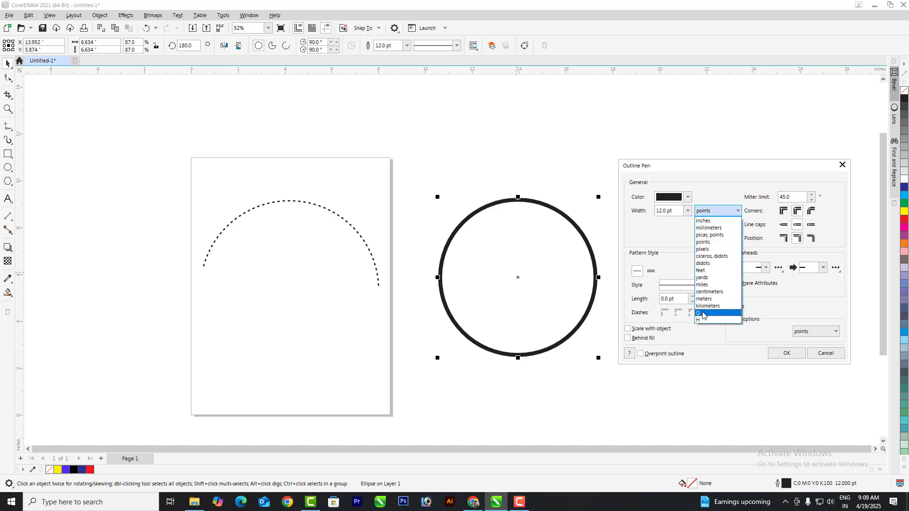
click(578, 158)
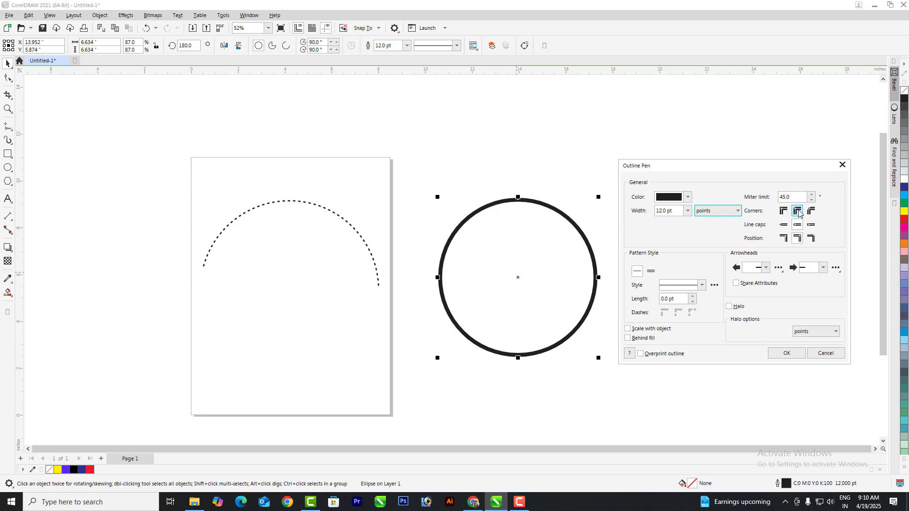
Step: Give the outline round corners, scale it with the object, place it behind the fill, and apply
click(783, 211)
click(811, 212)
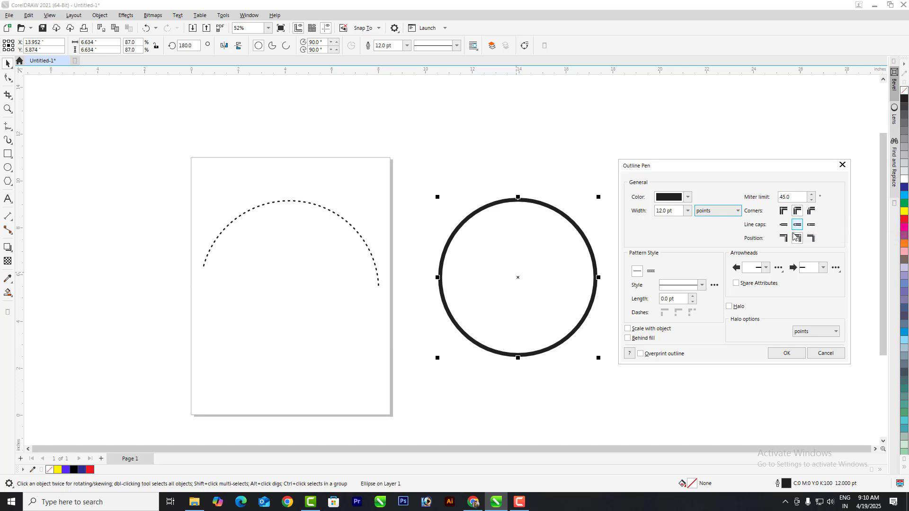
click(798, 213)
click(648, 330)
click(646, 336)
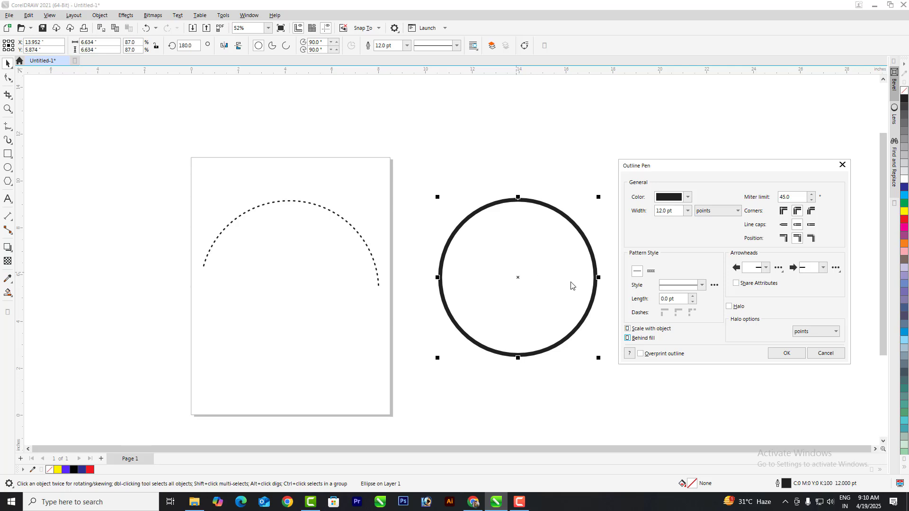
click(786, 354)
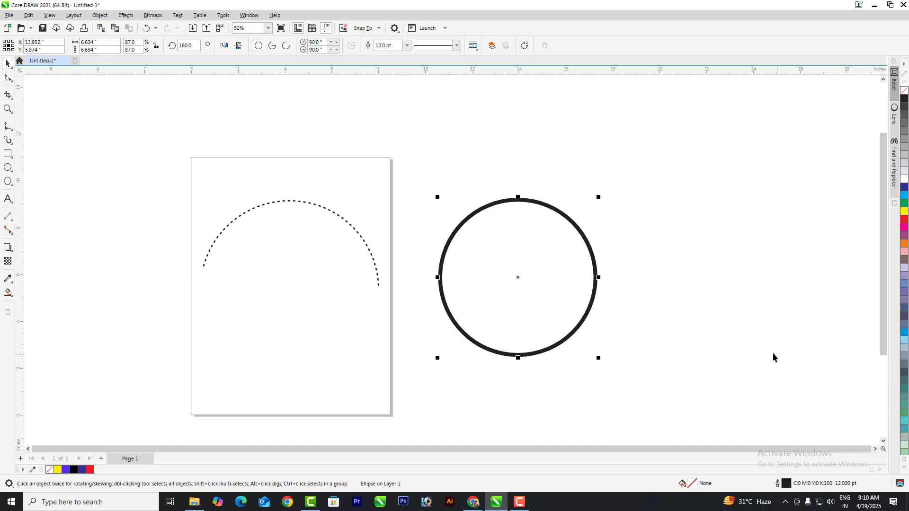
Step: Change the 12.0 pt circle outline to a wide-spaced dashed style, then deselect
click(456, 46)
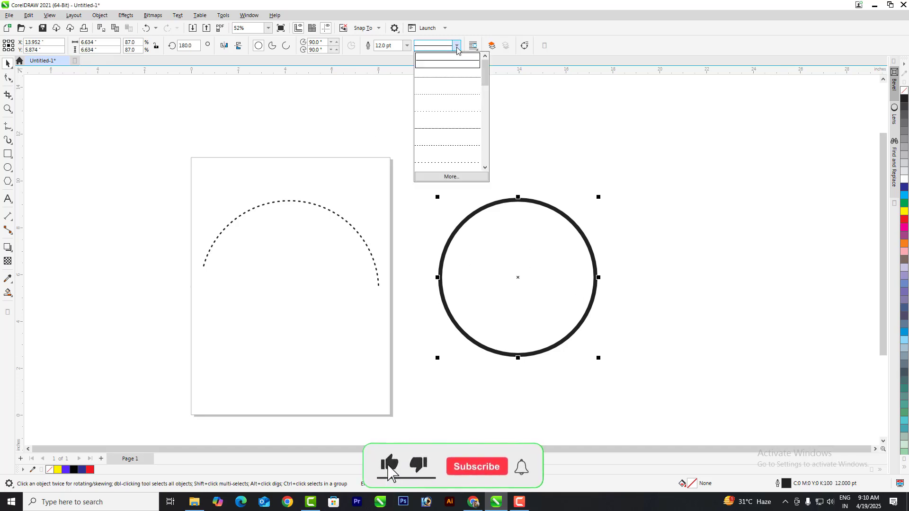
click(449, 77)
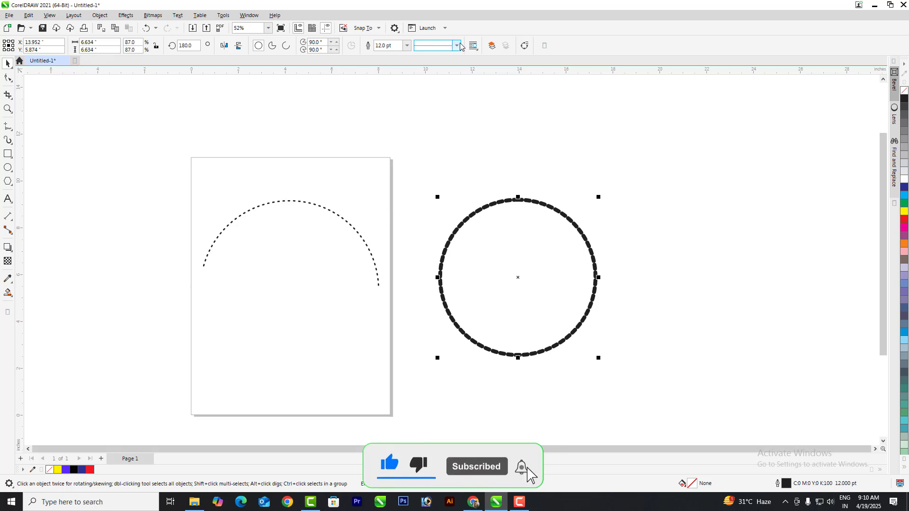
click(458, 46)
click(454, 73)
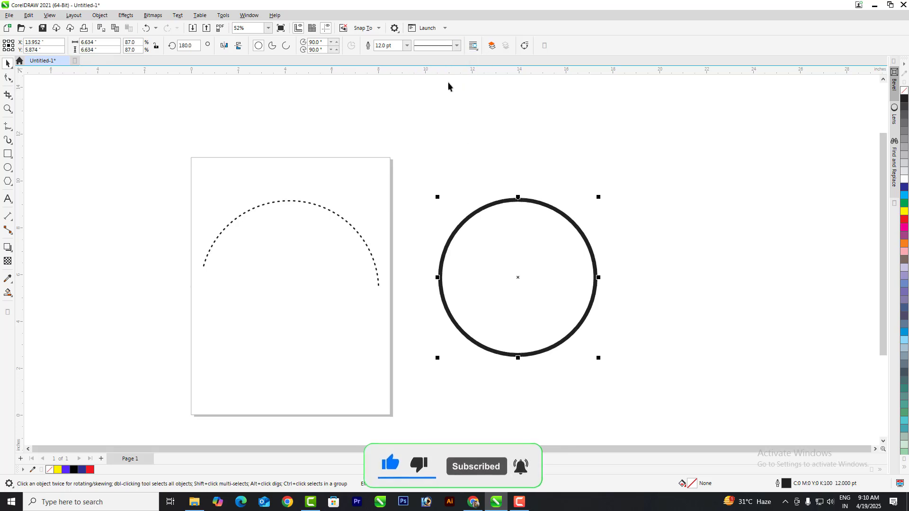
click(457, 49)
click(444, 112)
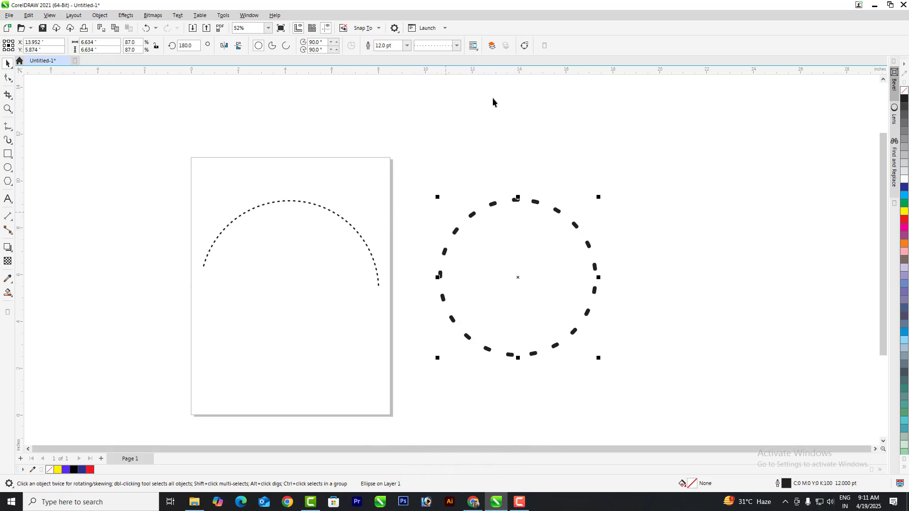
click(474, 47)
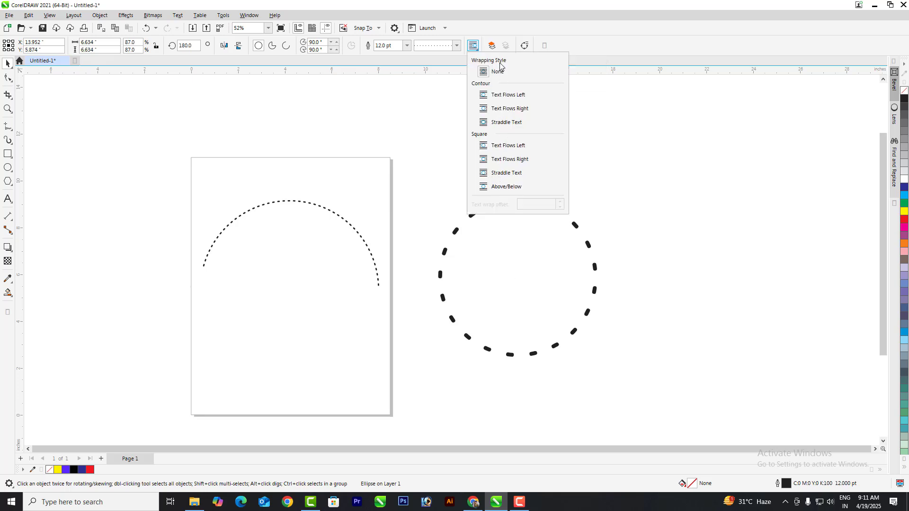
click(620, 137)
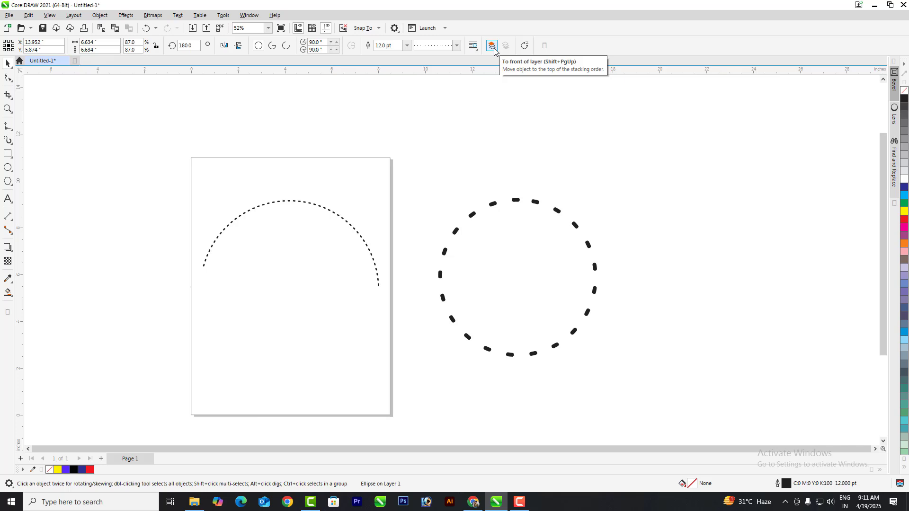
click(522, 169)
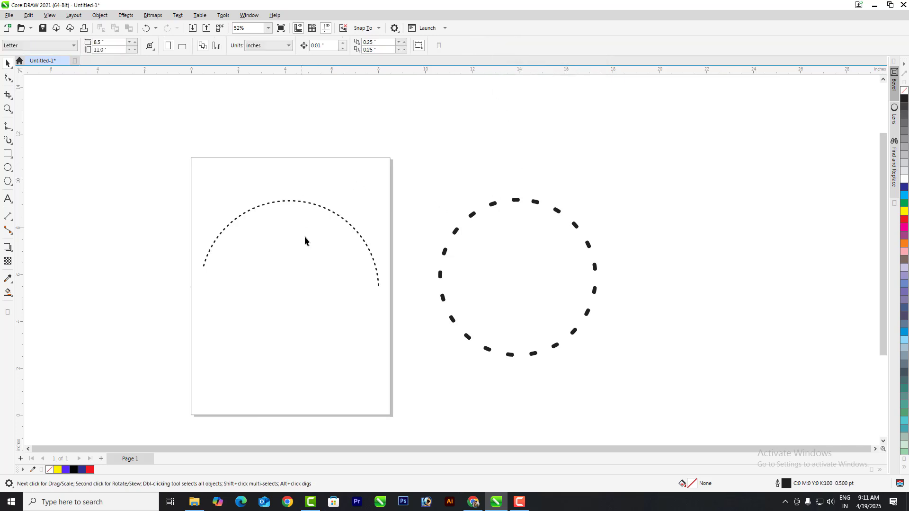
Step: Delete the dotted arc and the dashed circle
scroll(359, 208, down, 2)
click(360, 228)
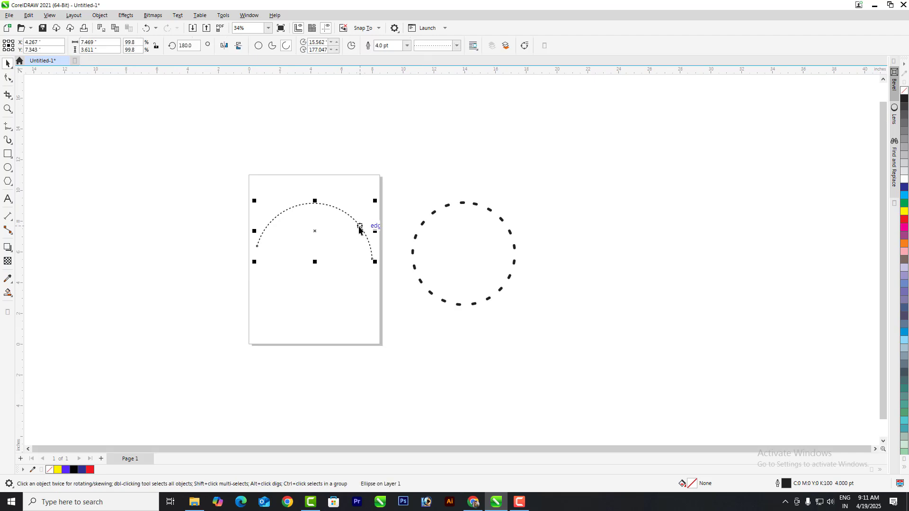
key(Delete)
click(415, 239)
key(Delete)
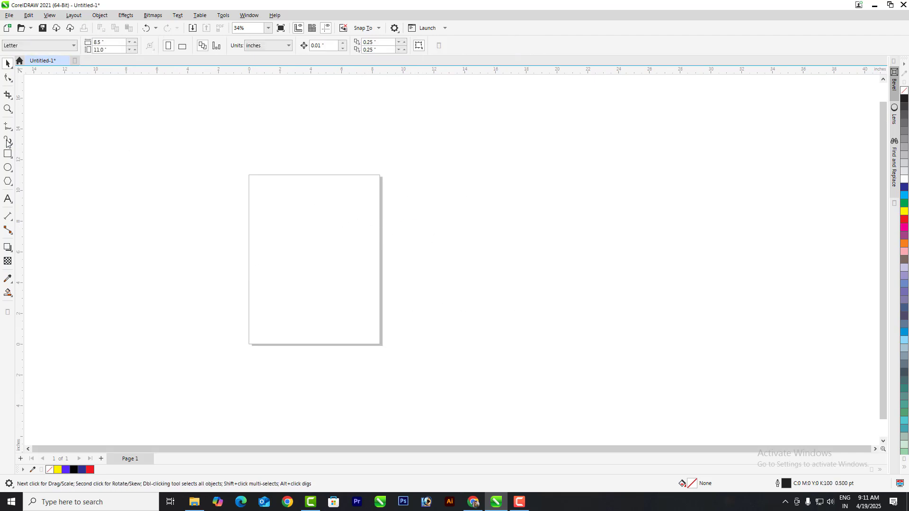
Step: Draw a rectangle covering the whole page and fill it yellow
click(7, 154)
drag(249, 176, 380, 345)
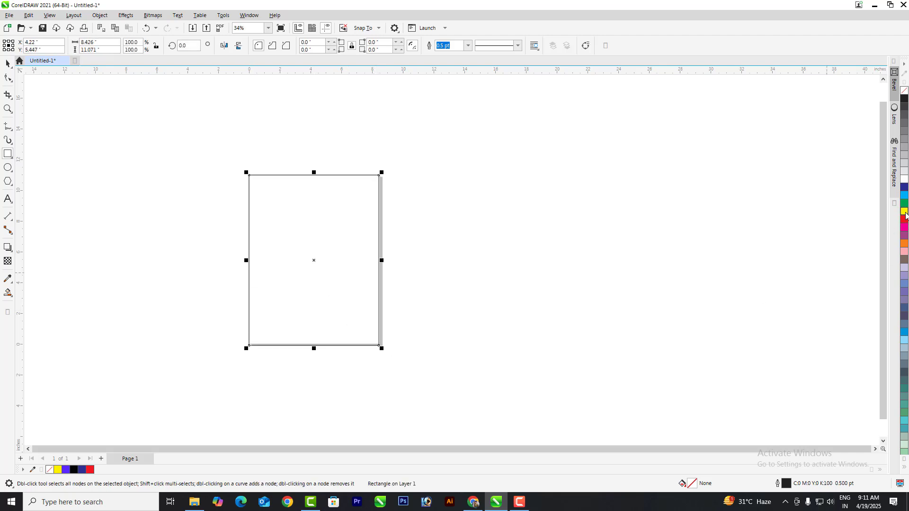
click(905, 212)
click(8, 63)
Step: Draw a circle on the yellow rectangle, then bring the rectangle in front of it
click(7, 167)
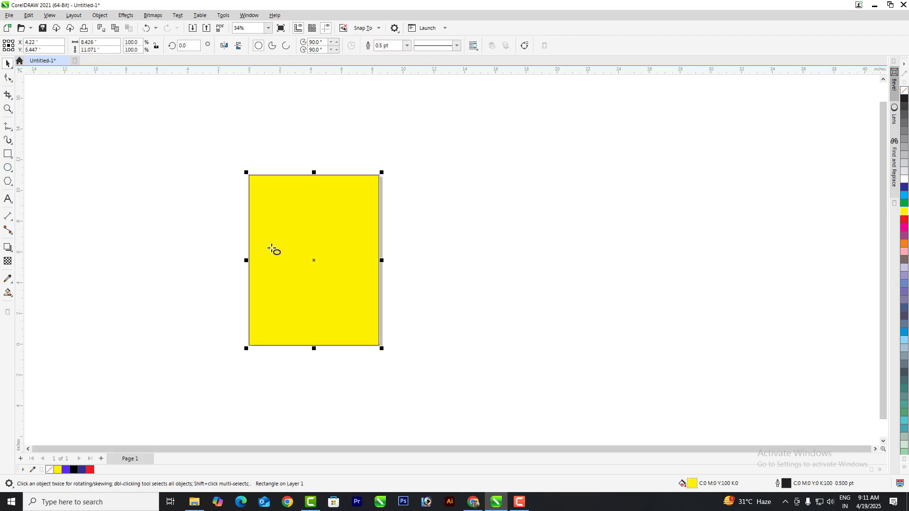
drag(273, 216, 340, 283)
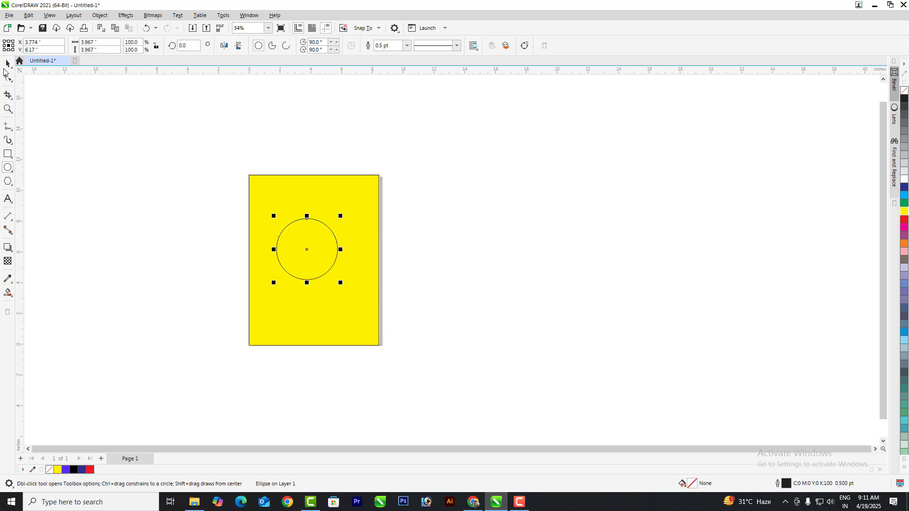
click(7, 64)
click(360, 199)
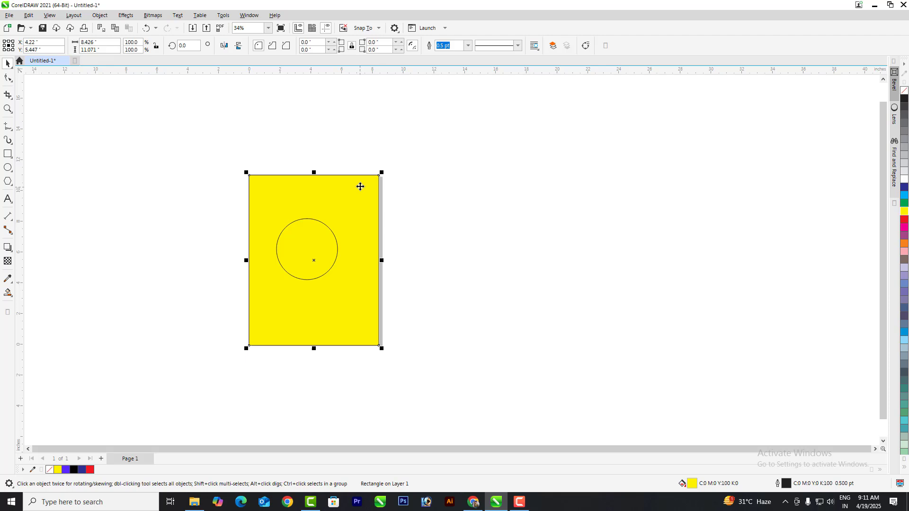
key(ctrl+z)
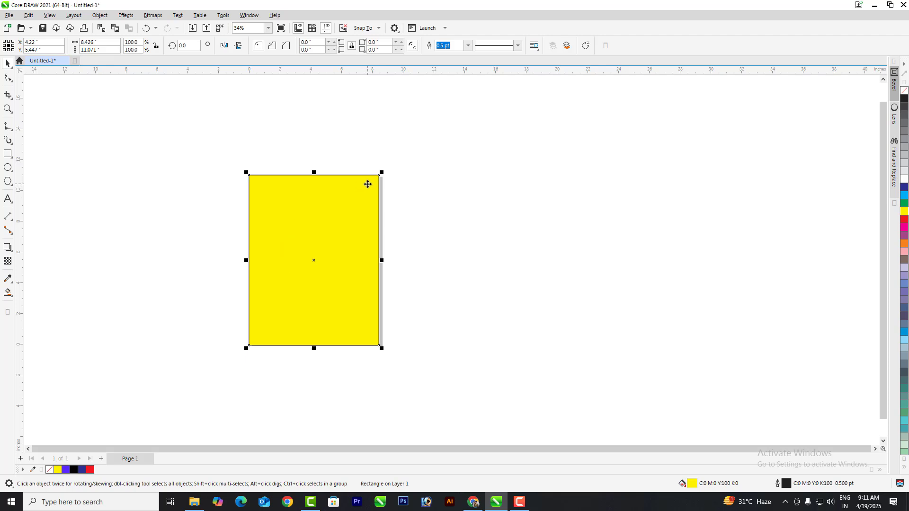
click(438, 215)
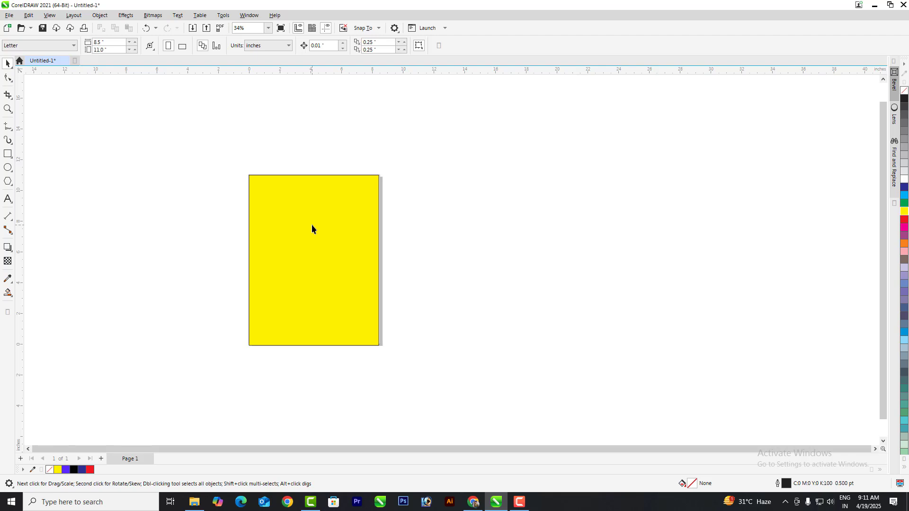
drag(242, 273, 193, 291)
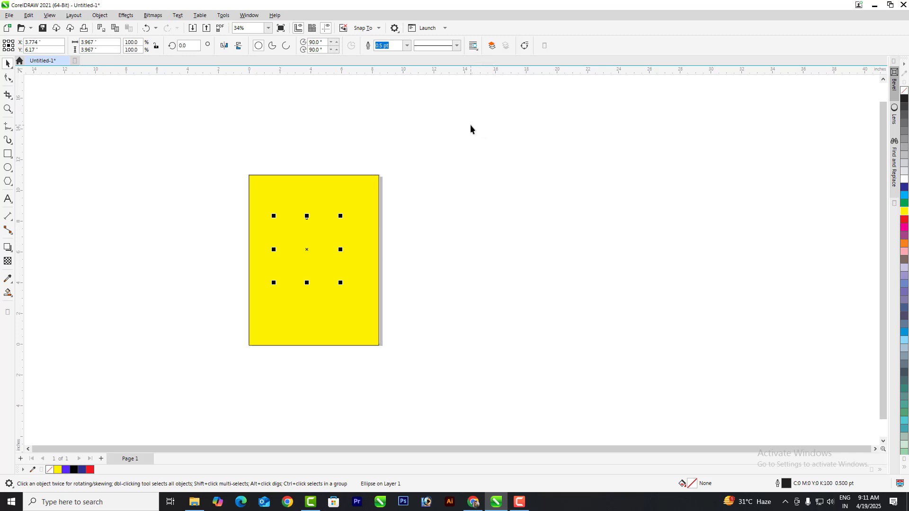
key(shift+Page_Up)
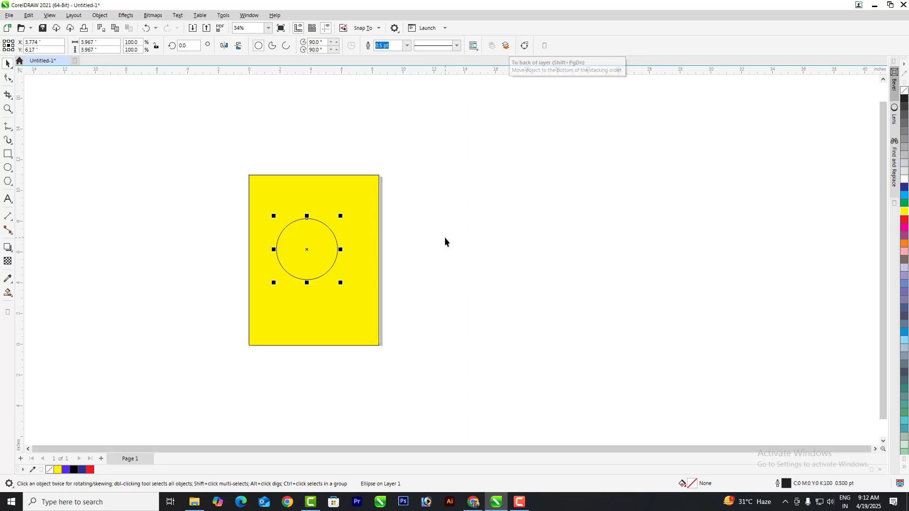
click(431, 244)
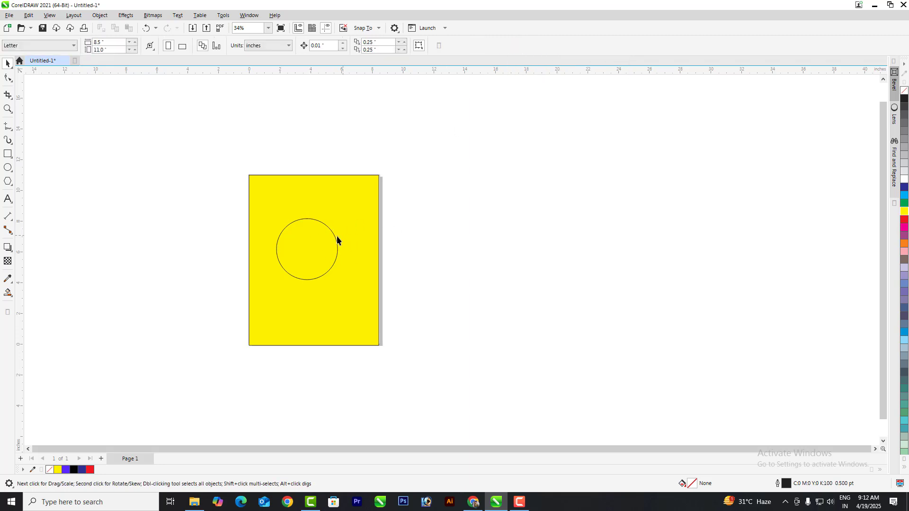
click(337, 236)
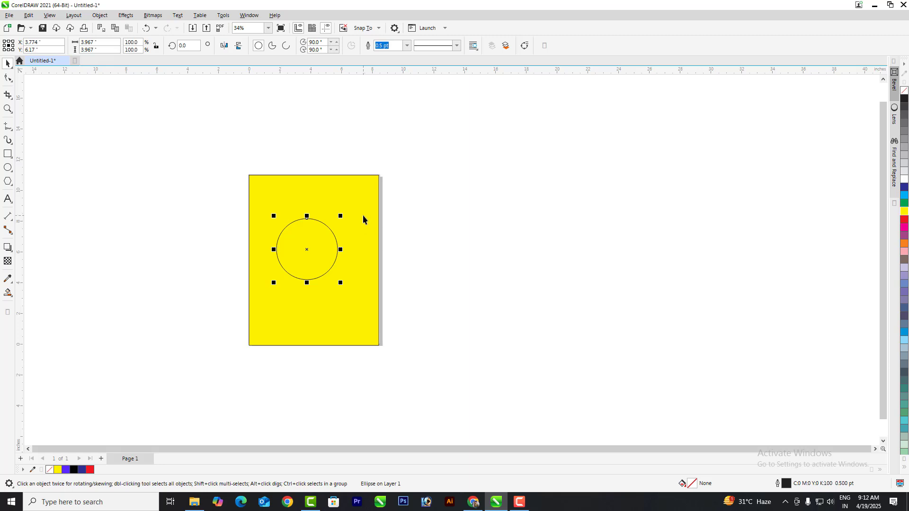
key(Delete)
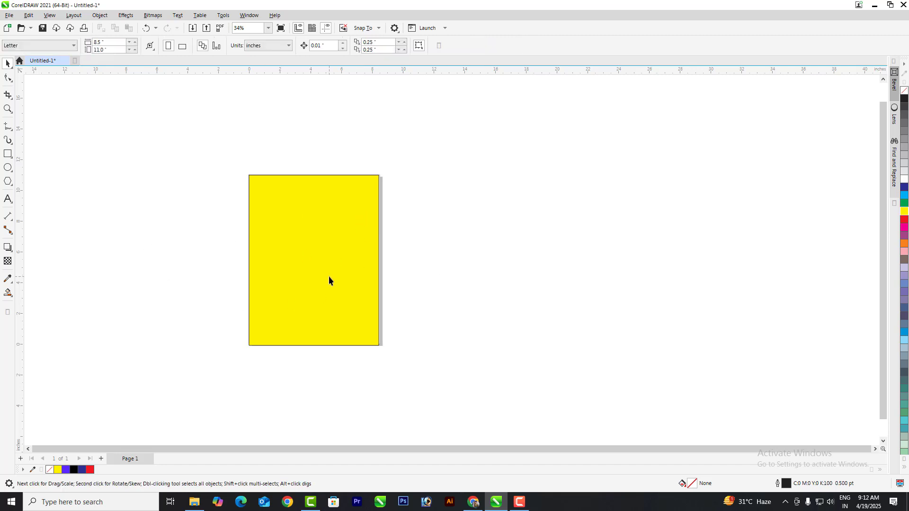
Step: Copy the yellow rectangle to the right, move the original off-page left, and convert the circle to curves
drag(328, 274, 512, 278)
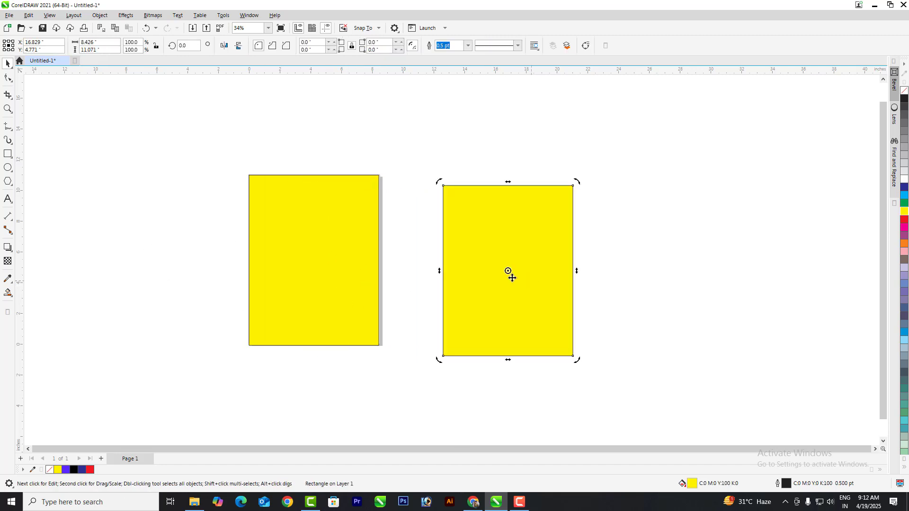
drag(253, 272, 70, 271)
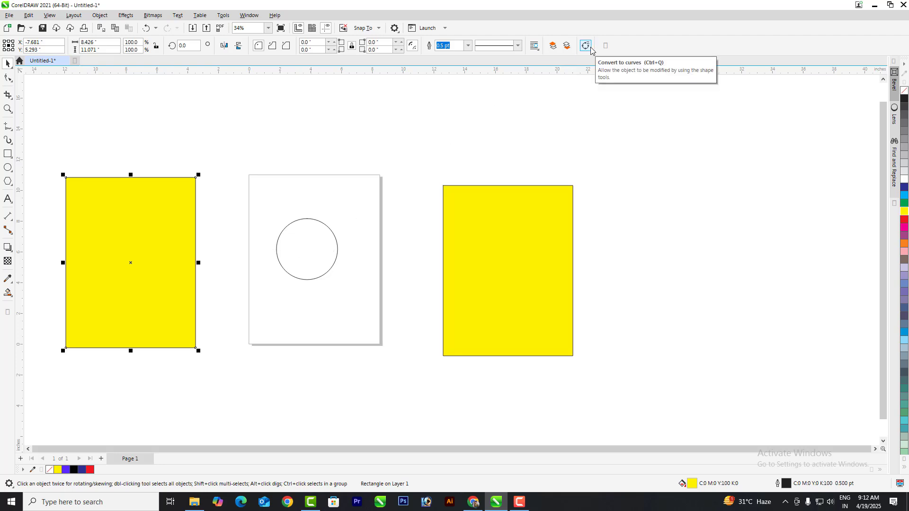
click(304, 238)
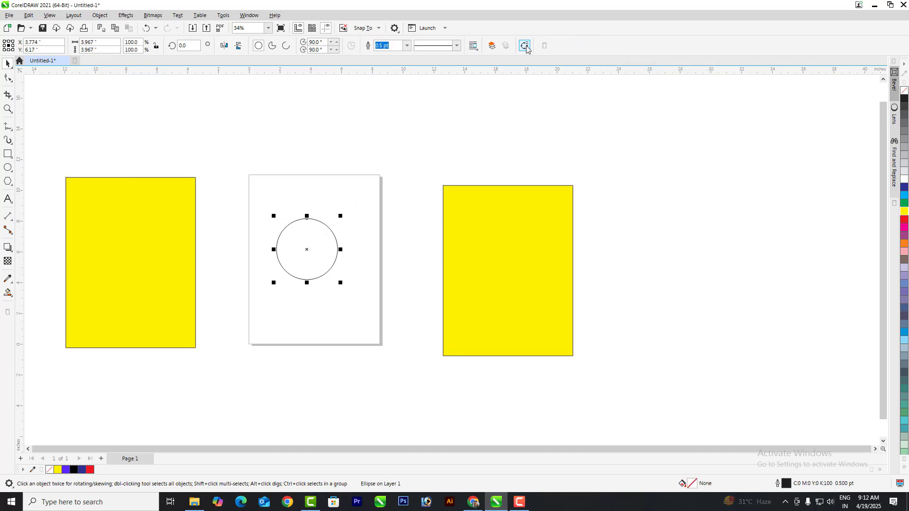
click(526, 46)
Step: Pull the curve's right node outward into an egg shape bulging right
click(8, 79)
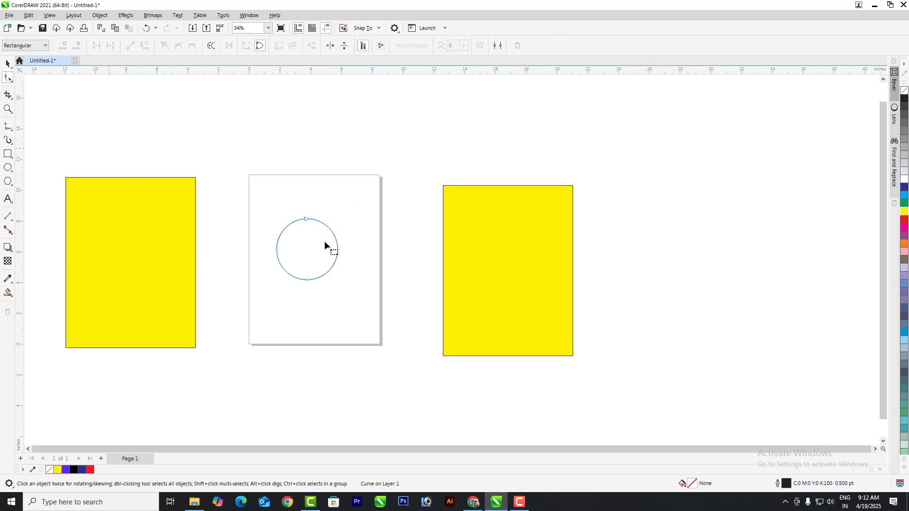
scroll(325, 242, up, 1)
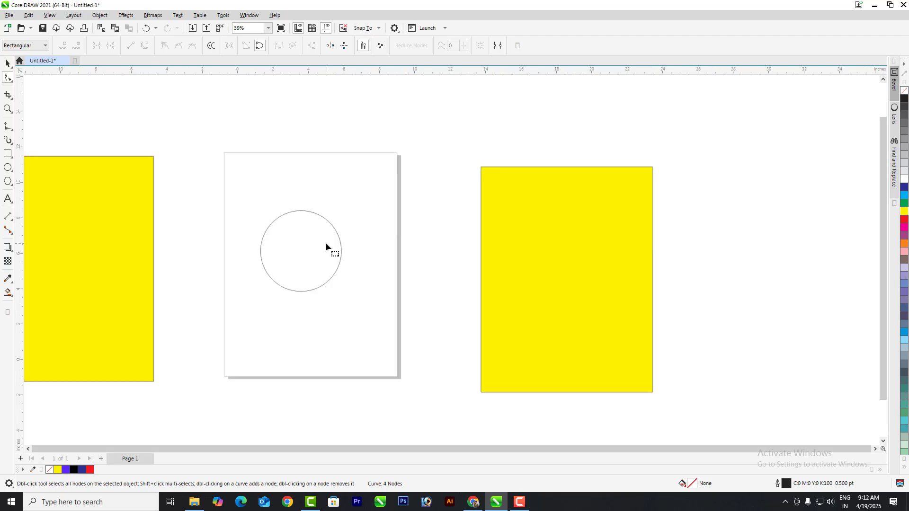
scroll(325, 243, up, 2)
drag(343, 252, 359, 251)
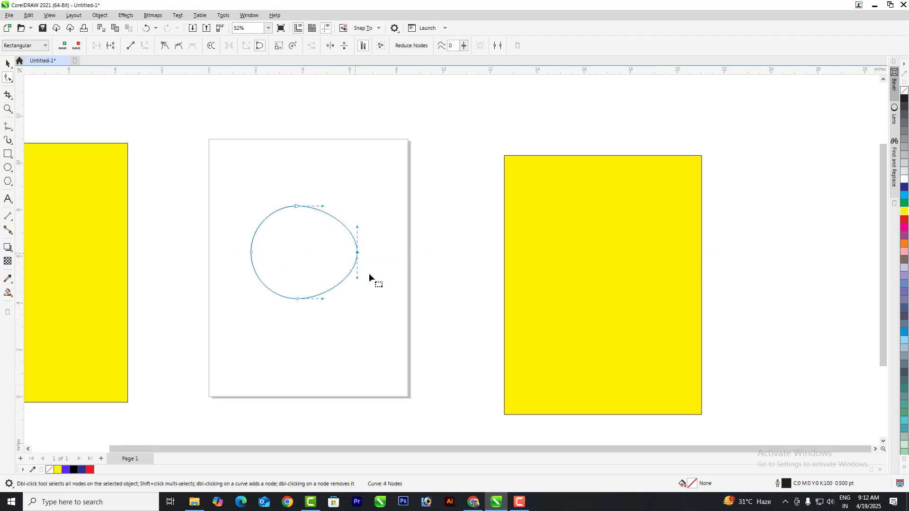
Step: Marquee-select both rectangles and the egg shape
click(7, 63)
scroll(309, 236, down, 7)
drag(116, 162, 592, 374)
Step: Delete the rectangles and egg shape, then draw a 3-point circle on the page
key(Delete)
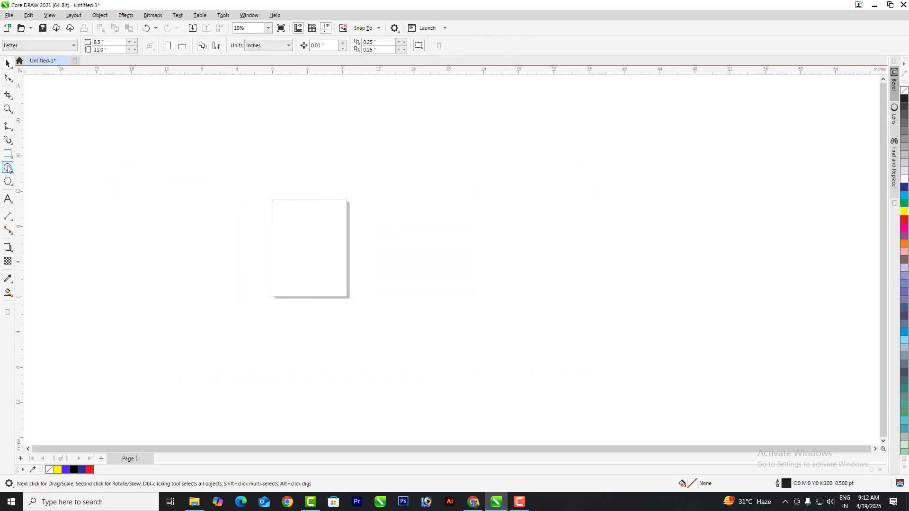
click(8, 170)
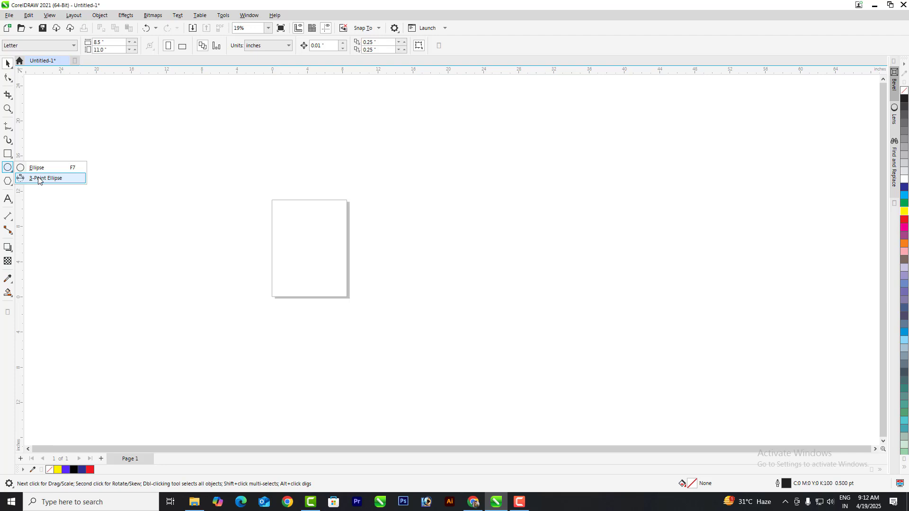
click(39, 178)
scroll(334, 228, up, 2)
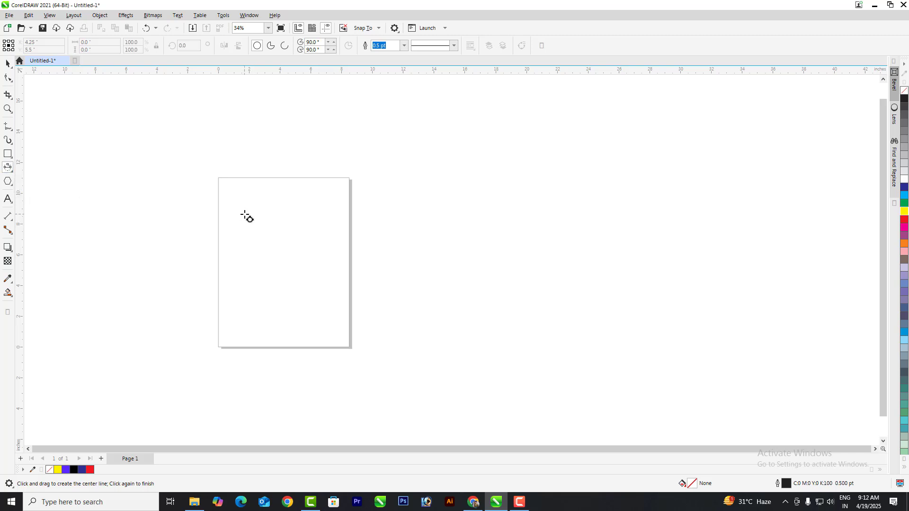
drag(245, 215, 280, 254)
click(299, 235)
click(406, 204)
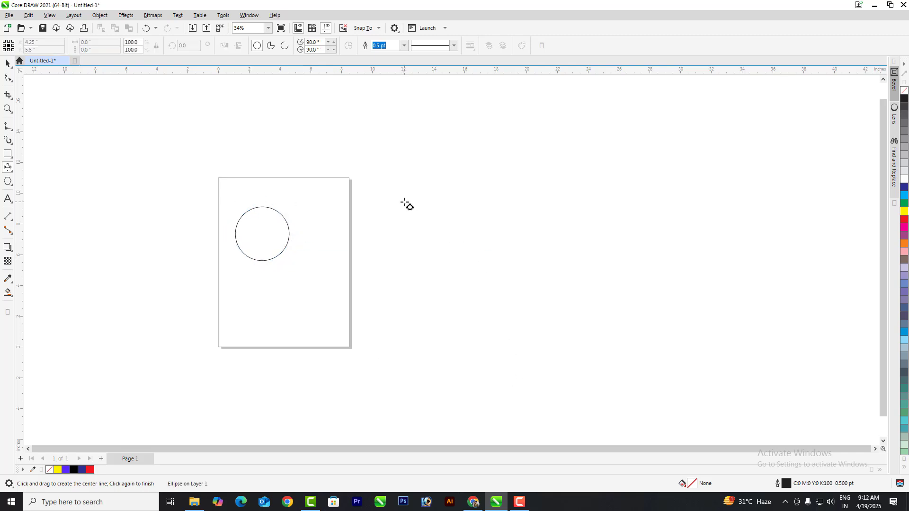
Step: Draw a second 3-point circle right of the page and a large tilted oval
drag(422, 213, 480, 261)
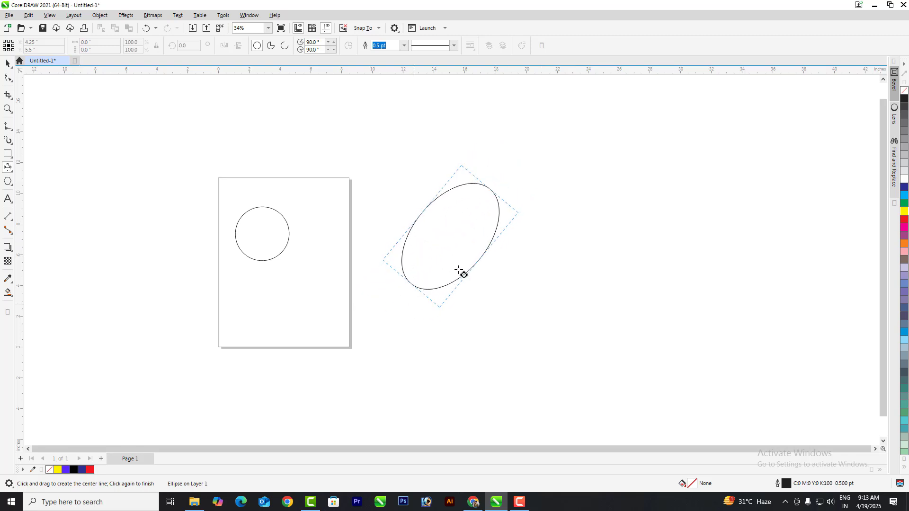
click(517, 239)
drag(555, 186, 654, 287)
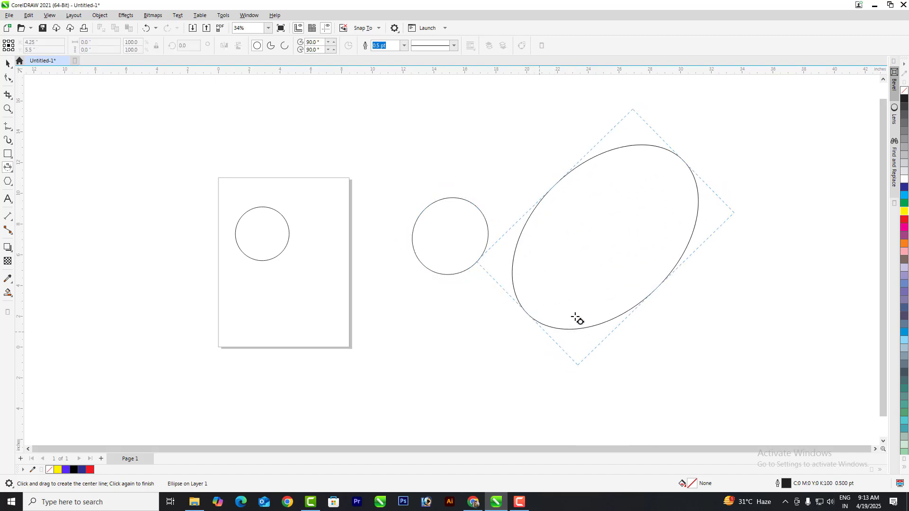
click(604, 298)
Step: Draw a narrow upright 3-point ellipse below the circle, then return to the Pick tool
drag(407, 310, 407, 385)
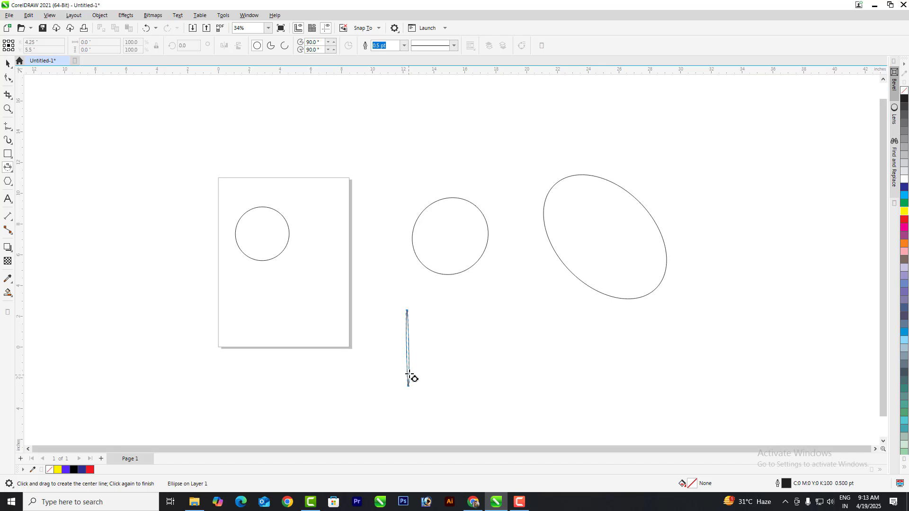
click(415, 358)
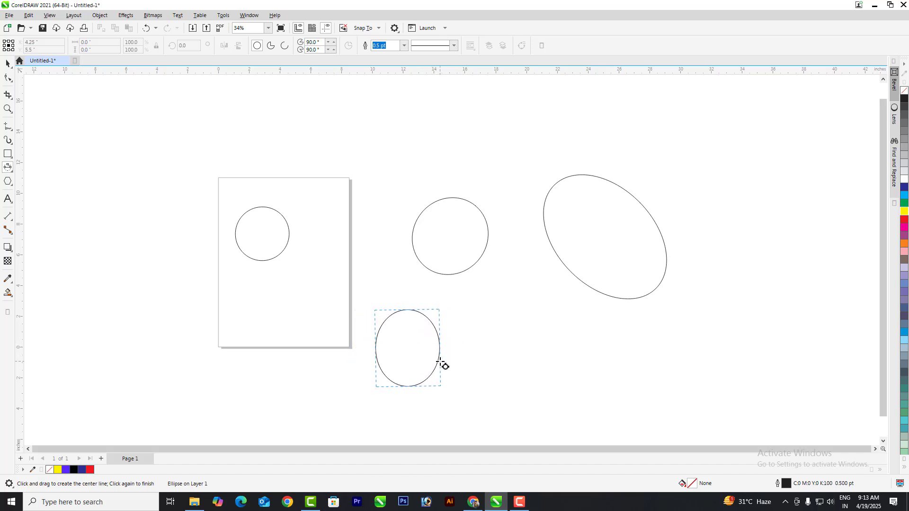
click(439, 361)
click(11, 173)
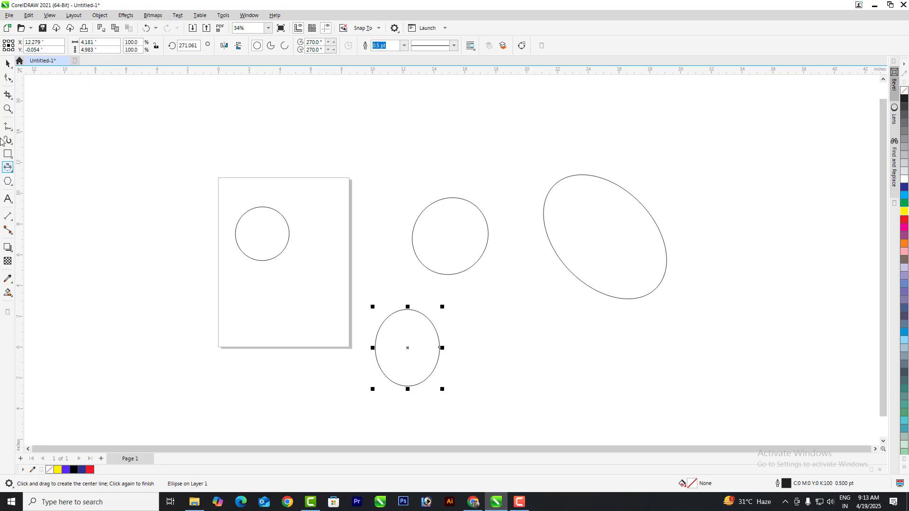
click(5, 64)
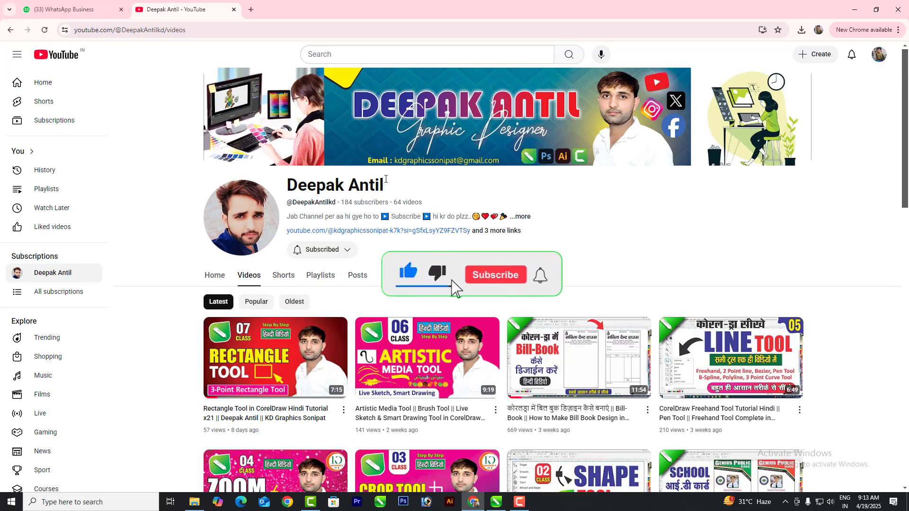
click(332, 250)
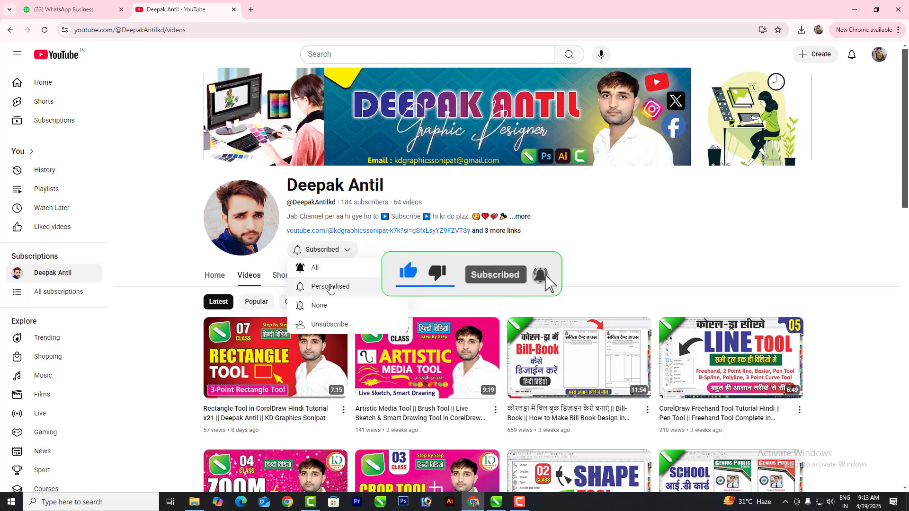
click(160, 315)
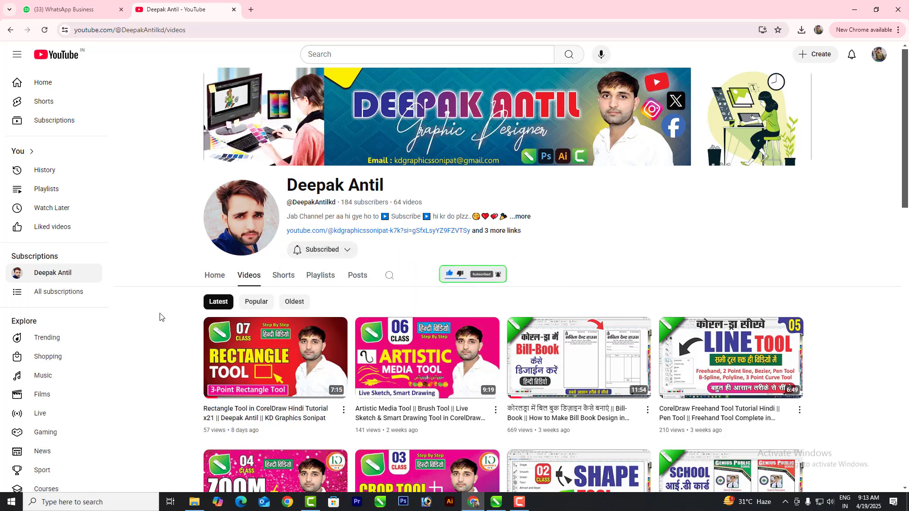